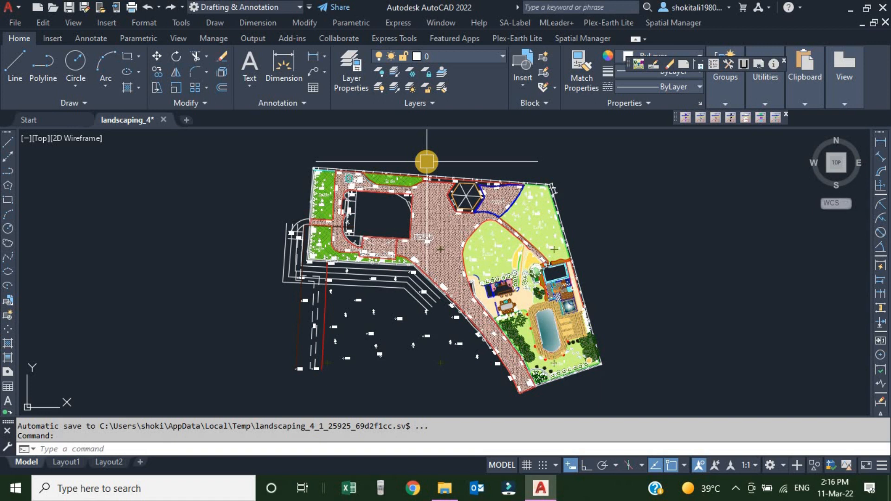
- Review the Virtual Tablet Navigator add-in's list of tablets and look over its Navigator Tablet window
{"action": "left_click", "coordinate": [292, 38]}
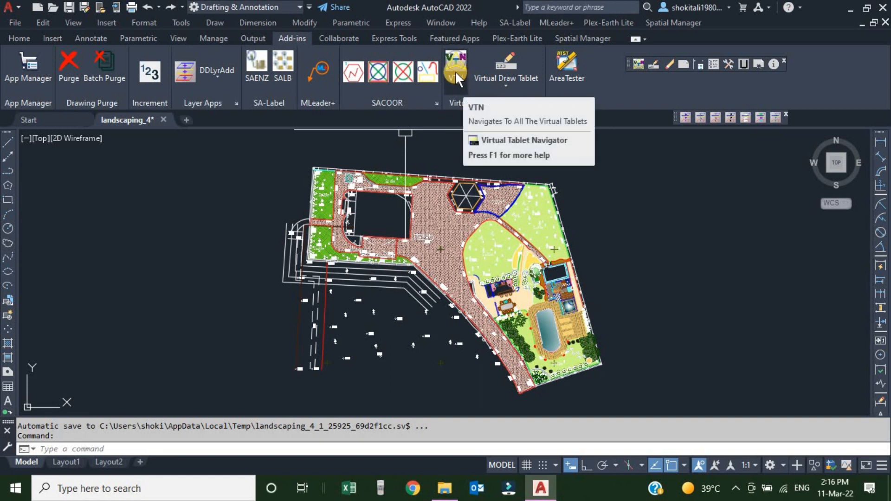
{"action": "left_click", "coordinate": [506, 83]}
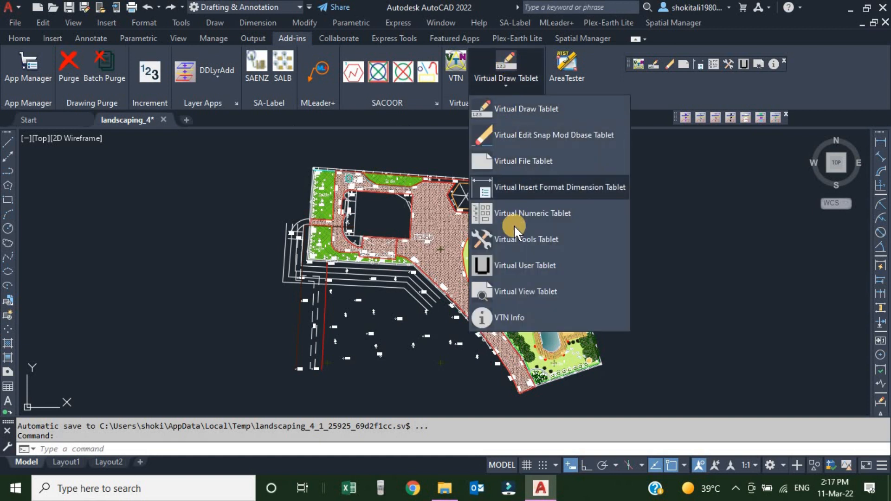
{"action": "left_click", "coordinate": [677, 195]}
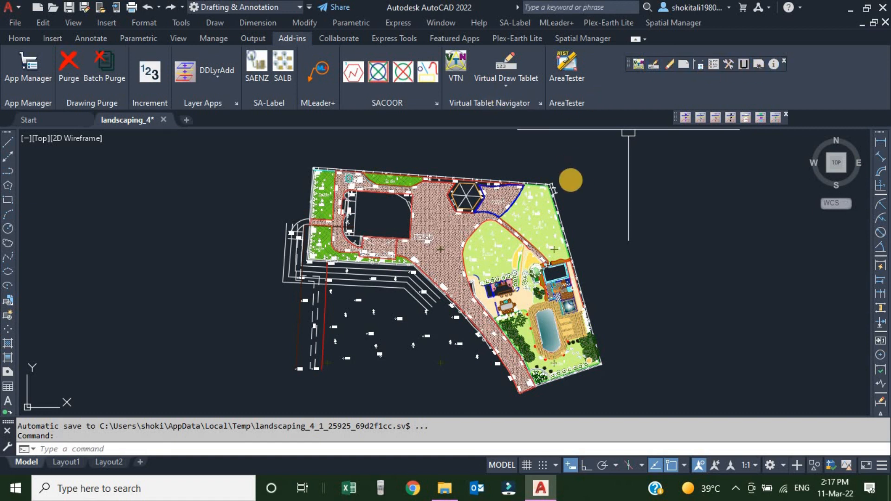
{"action": "left_click", "coordinate": [455, 61]}
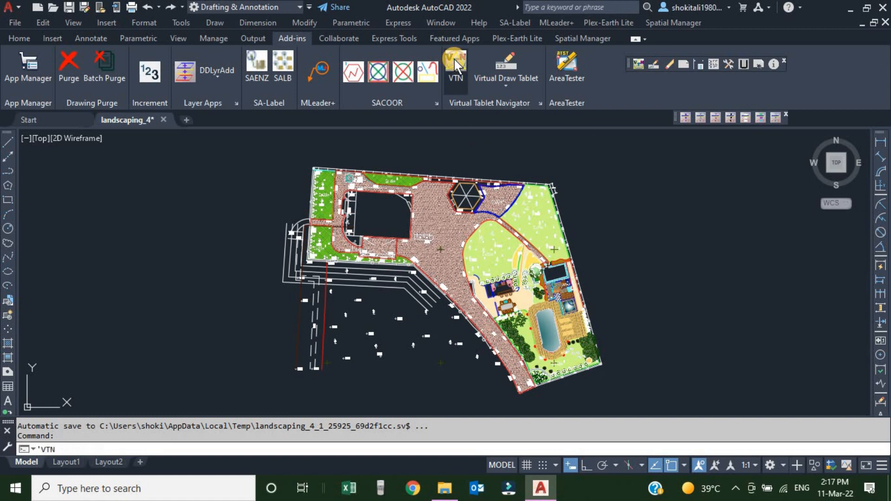
{"action": "left_click_drag", "start_coordinate": [399, 20], "coordinate": [200, 21]}
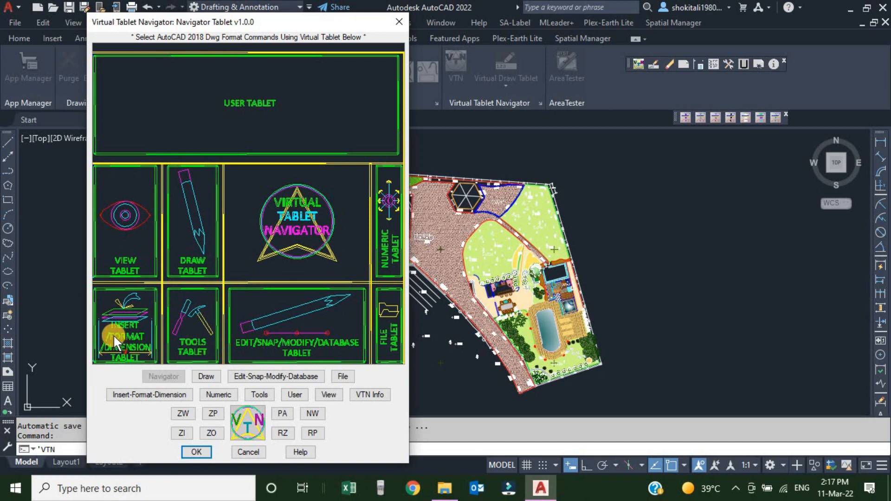
{"action": "left_click", "coordinate": [398, 18]}
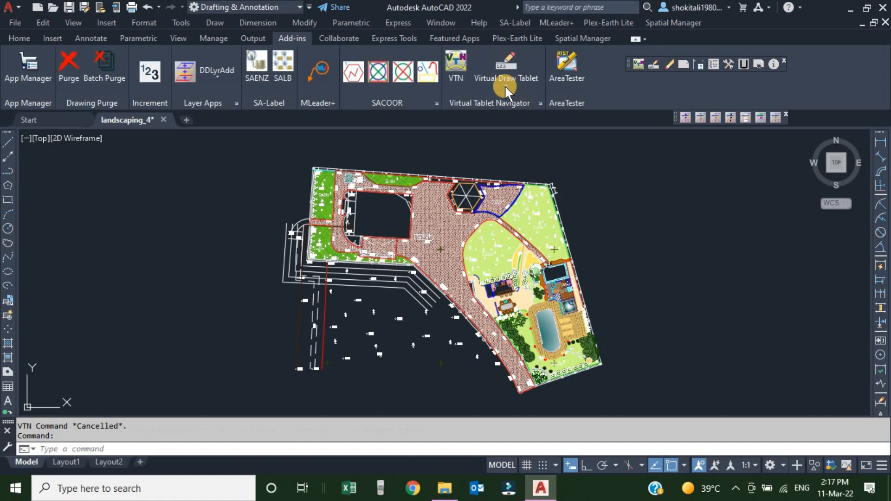
{"action": "left_click", "coordinate": [506, 84]}
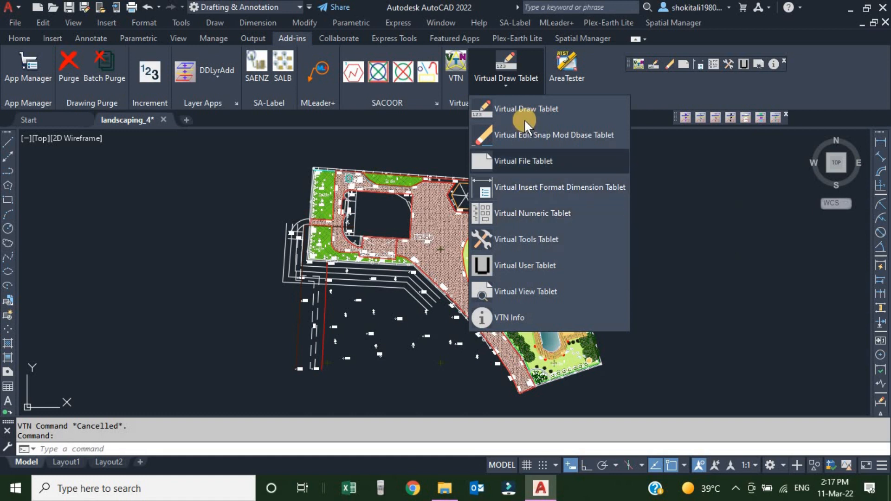
{"action": "left_click", "coordinate": [684, 205]}
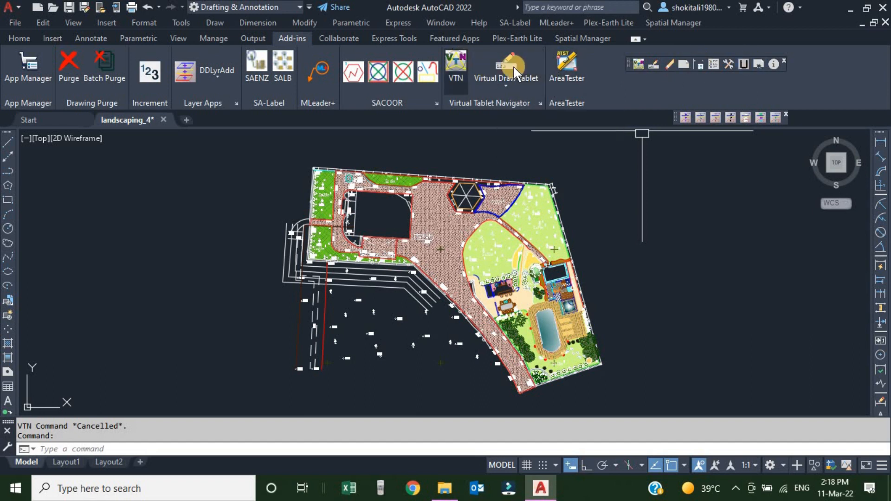
- Use the Virtual Tablet Navigator's View Tablet to zoom to a window around the gazebo and the adjacent lawns
{"action": "left_click", "coordinate": [458, 59]}
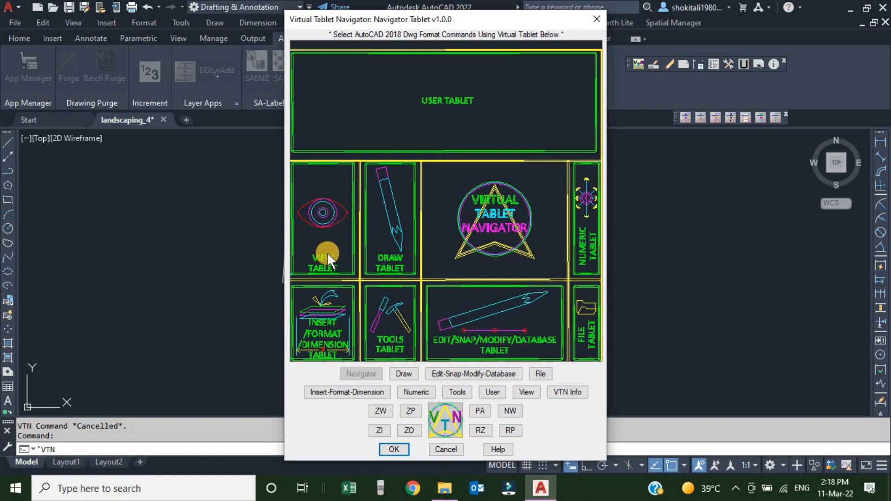
{"action": "left_click", "coordinate": [317, 214]}
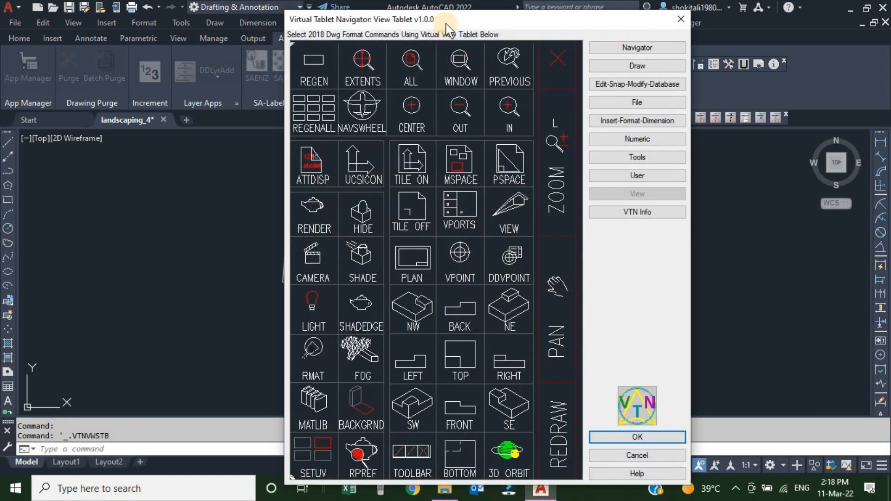
{"action": "left_click_drag", "start_coordinate": [377, 17], "coordinate": [98, 8]}
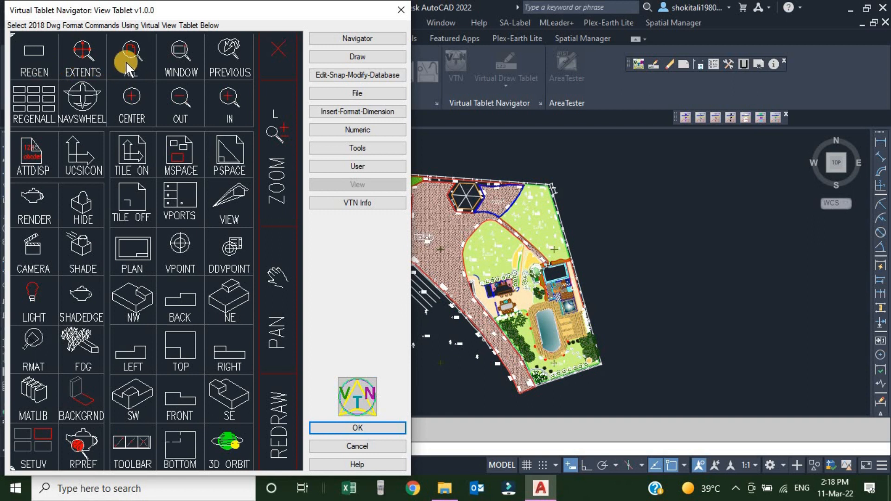
{"action": "left_click", "coordinate": [178, 47]}
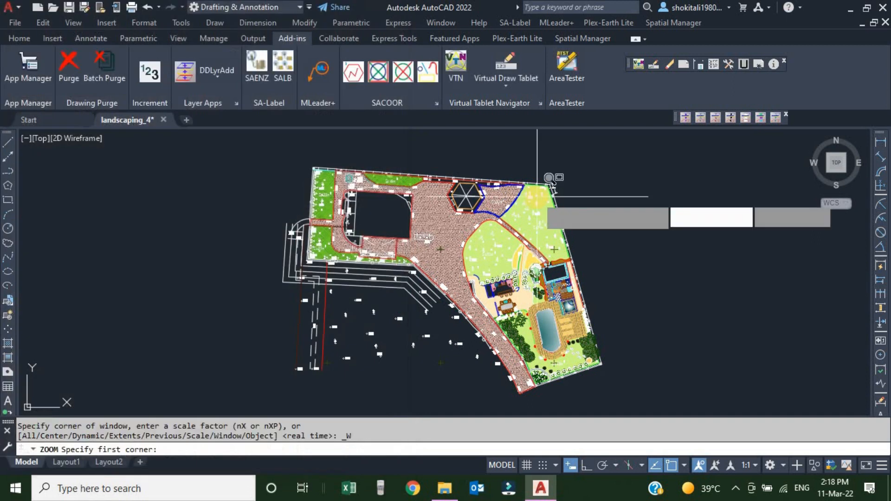
{"action": "left_click", "coordinate": [405, 156]}
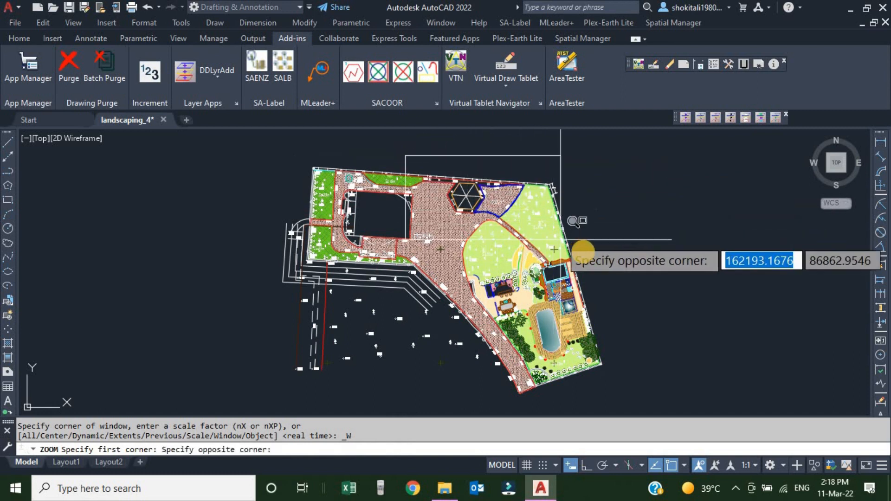
{"action": "left_click", "coordinate": [586, 260]}
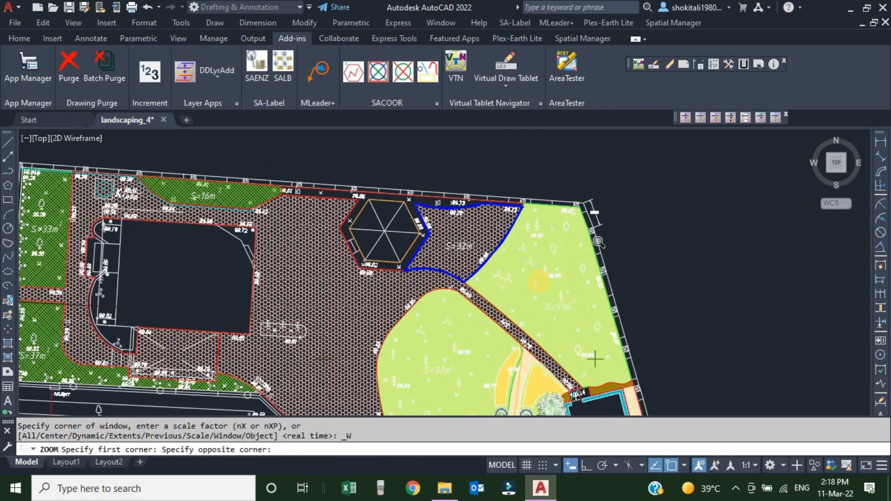
{"action": "scroll", "coordinate": [496, 231], "scroll_direction": "down", "scroll_amount": 6}
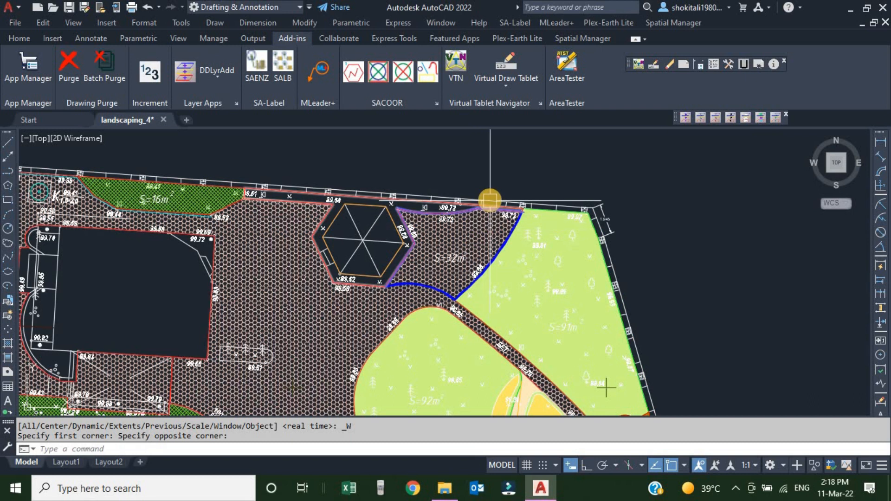
{"action": "middle_click_drag", "start_coordinate": [496, 232], "coordinate": [520, 218]}
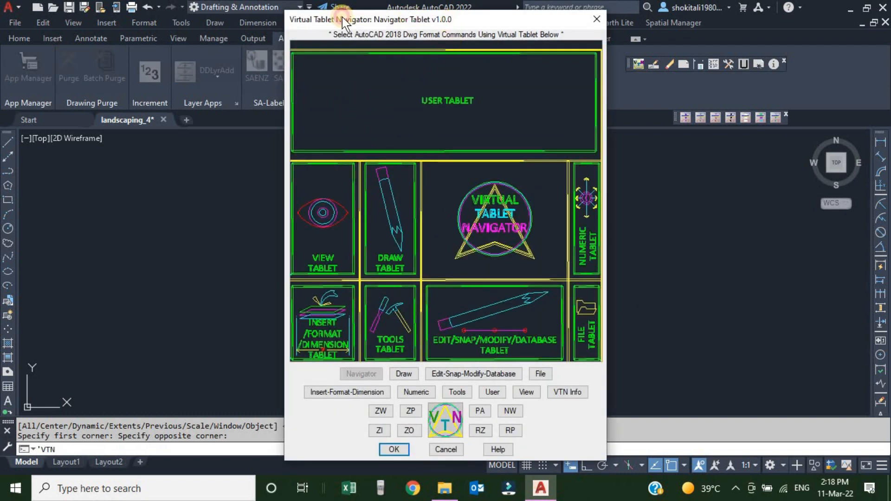
- Zoom the landscape plan out by 0.5x with the View Tablet's Out command, reached from the Navigator Tablet
{"action": "left_click_drag", "start_coordinate": [342, 18], "coordinate": [144, 15]}
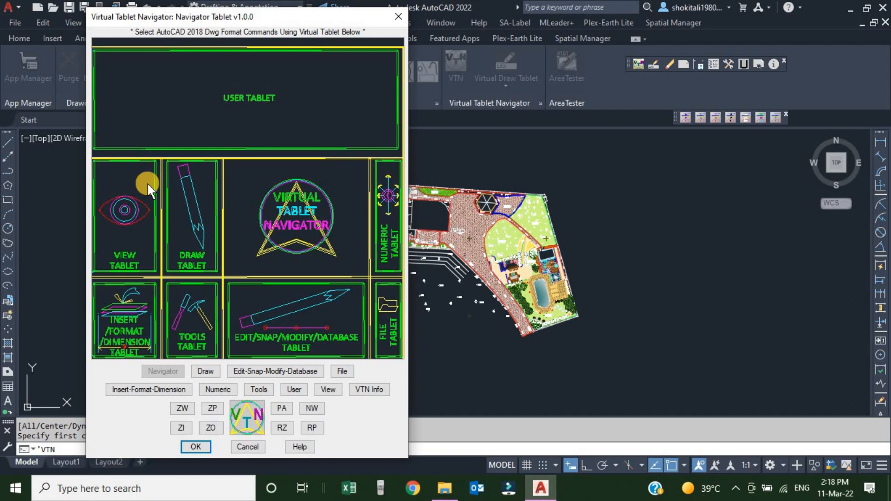
{"action": "left_click", "coordinate": [126, 204]}
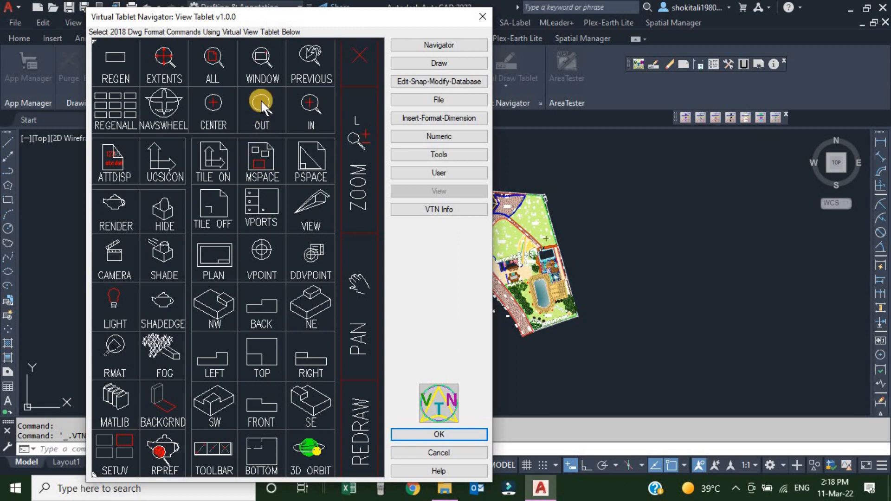
{"action": "left_click", "coordinate": [262, 102]}
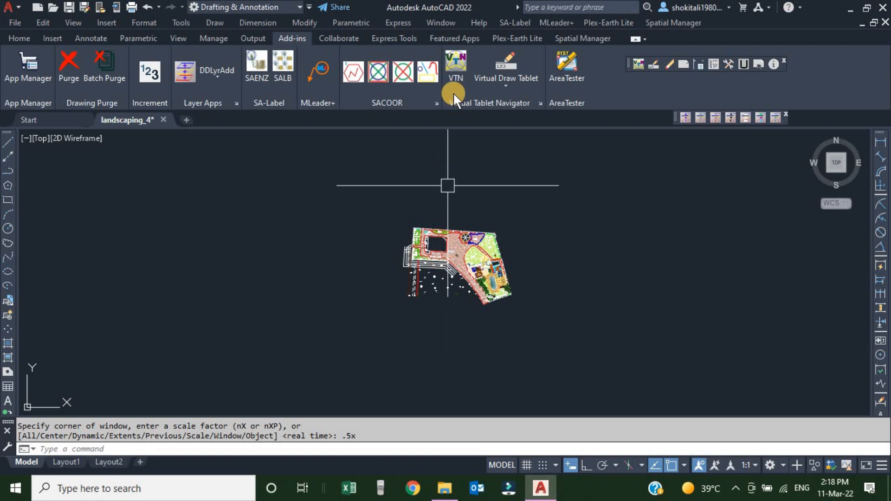
- Open the Virtual View Tablet directly and zoom the landscape plan in by 2x with its In command
{"action": "left_click", "coordinate": [508, 86]}
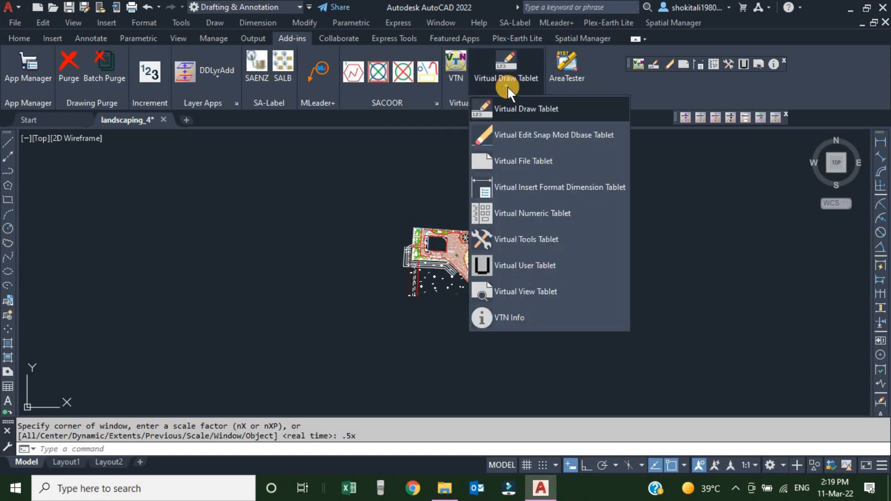
{"action": "left_click", "coordinate": [531, 289]}
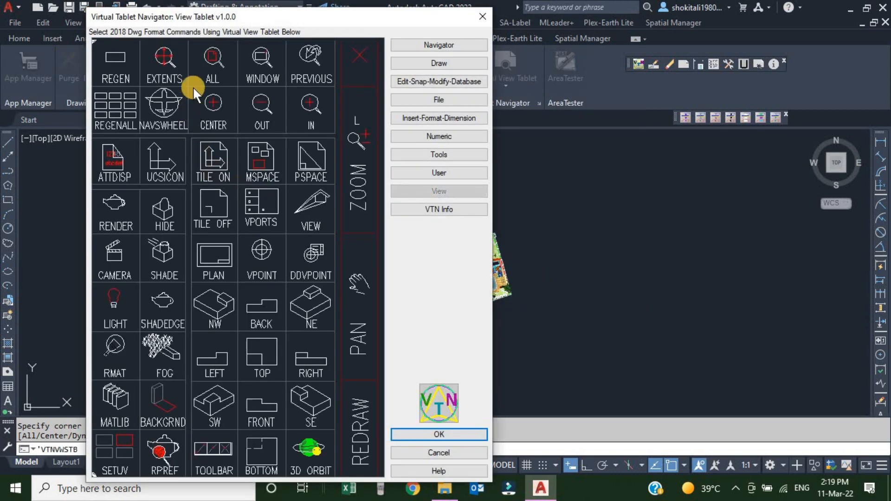
{"action": "left_click_drag", "start_coordinate": [291, 15], "coordinate": [212, 8]}
{"action": "left_click", "coordinate": [230, 106]}
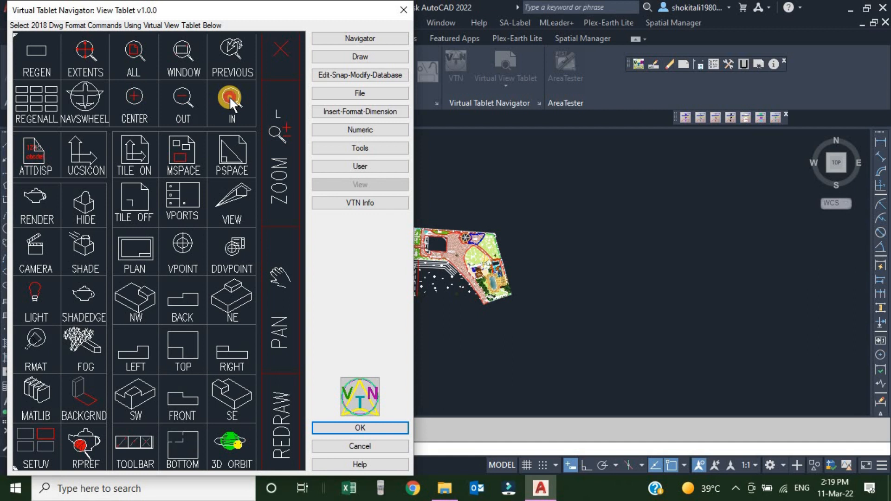
{"action": "left_click", "coordinate": [229, 96]}
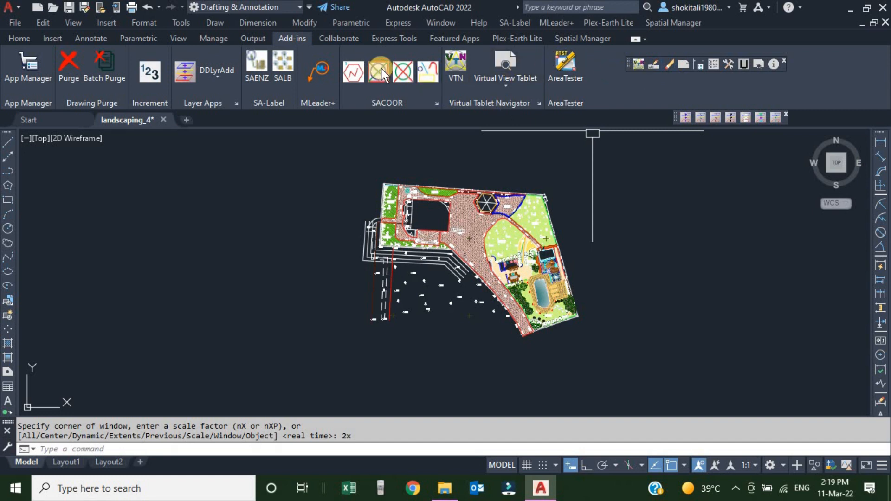
- Pan the landscape plan slightly using the View Tablet's Pan command, and leave the command
{"action": "left_click", "coordinate": [760, 63]}
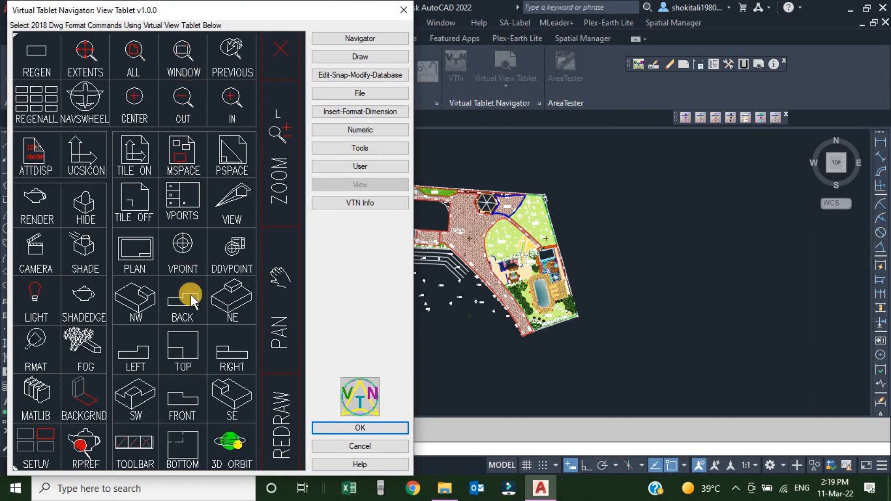
{"action": "left_click", "coordinate": [278, 295]}
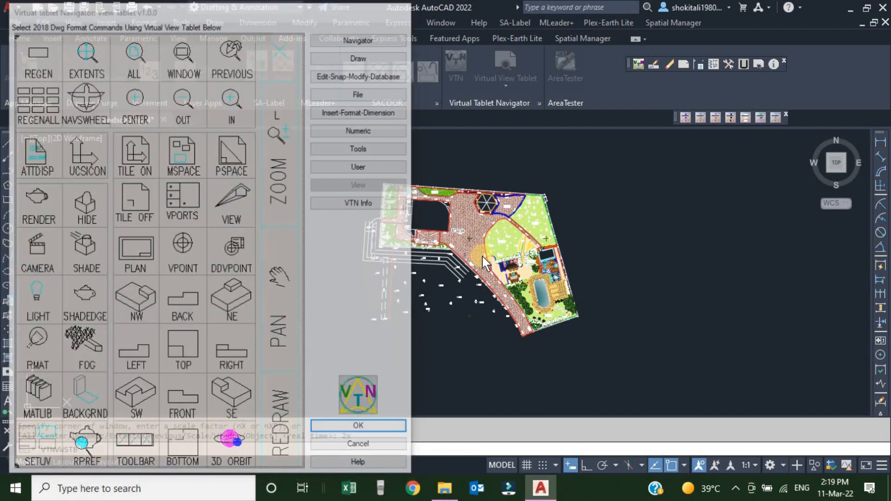
{"action": "mouse_move", "coordinate": [458, 244]}
{"action": "left_mouse_down"}
{"action": "mouse_move", "coordinate": [616, 238]}
{"action": "mouse_move", "coordinate": [373, 259]}
{"action": "mouse_move", "coordinate": [617, 217]}
{"action": "mouse_move", "coordinate": [467, 234]}
{"action": "mouse_move", "coordinate": [475, 229]}
{"action": "left_mouse_up"}
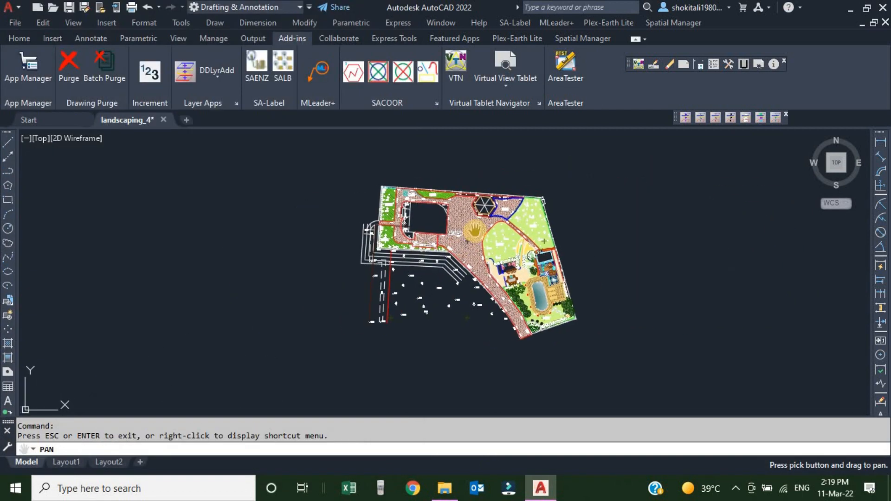
{"action": "key", "text": "Escape"}
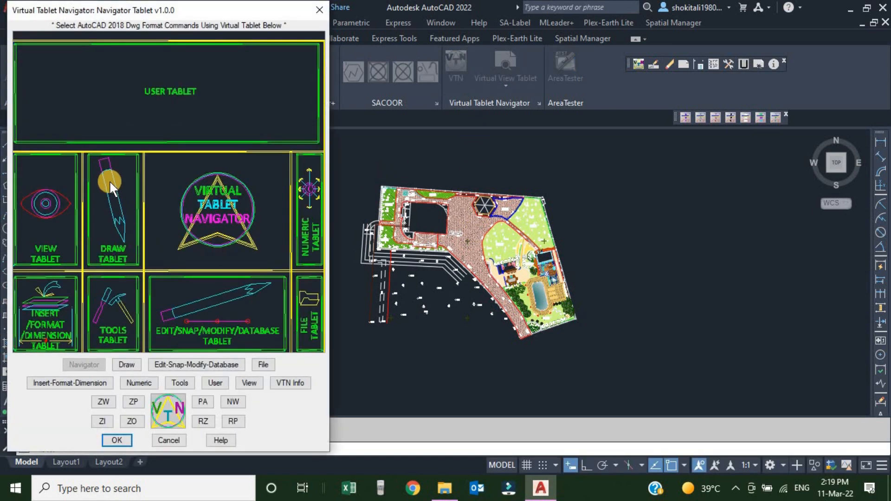
- Draw an open five-segment polyline above and to the east of the landscape plan with the Draw Tablet's PLINE command, and check it by selecting it
{"action": "left_click", "coordinate": [110, 215]}
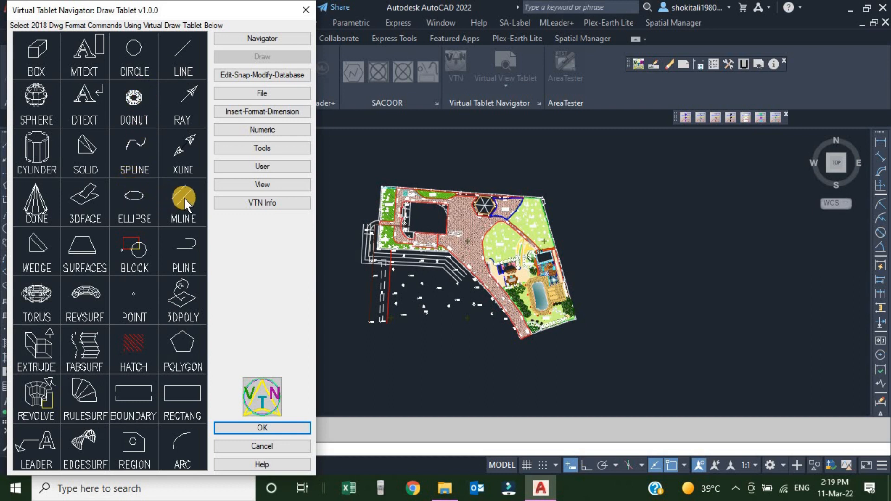
{"action": "left_click", "coordinate": [186, 250]}
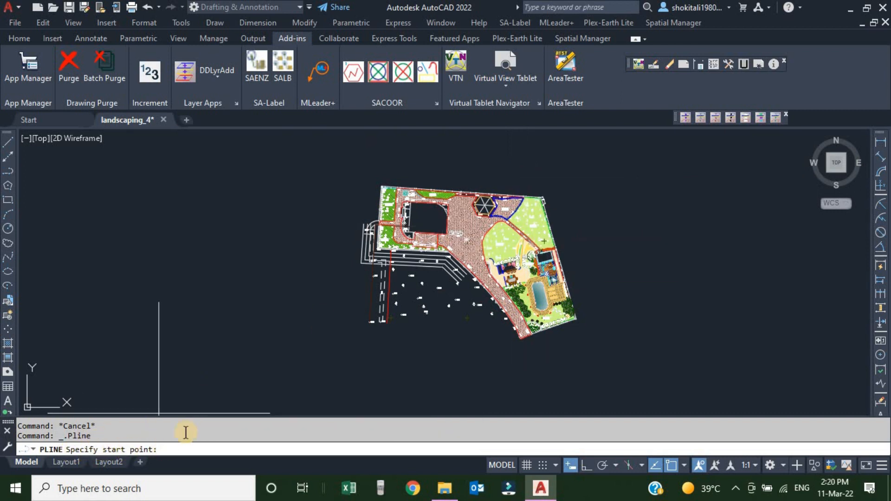
{"action": "left_click", "coordinate": [327, 155]}
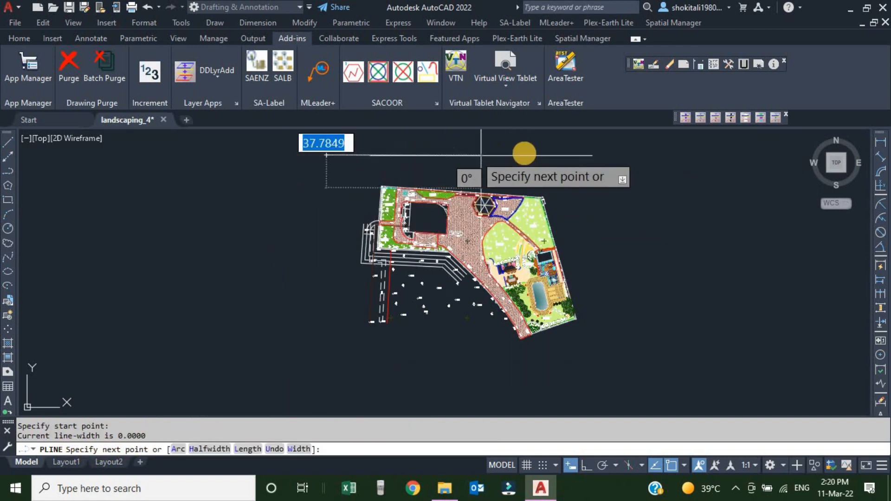
{"action": "left_click", "coordinate": [524, 153]}
{"action": "left_click", "coordinate": [635, 215]}
{"action": "left_click", "coordinate": [658, 293]}
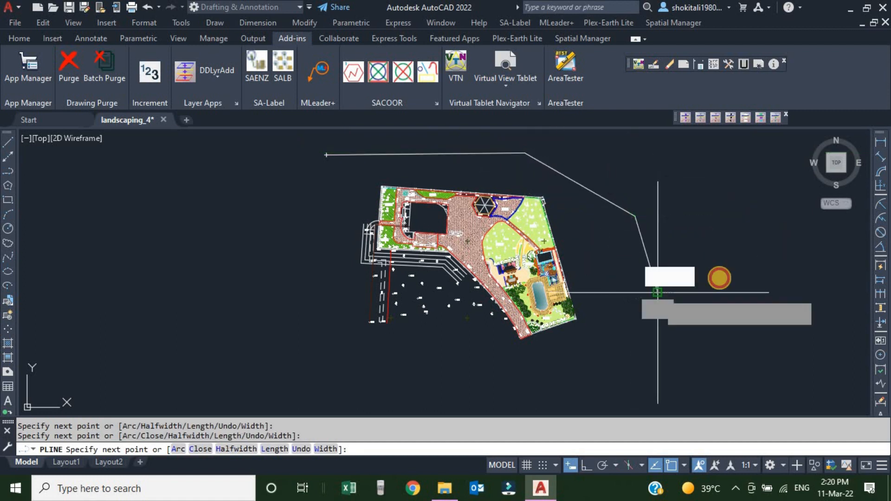
{"action": "left_click", "coordinate": [755, 265]}
{"action": "left_click", "coordinate": [755, 194]}
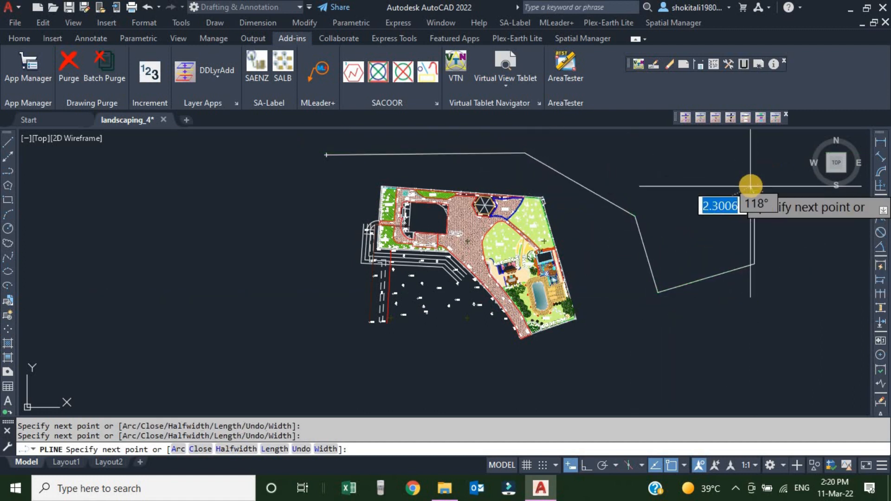
{"action": "key", "text": "Escape"}
{"action": "left_click", "coordinate": [640, 232]}
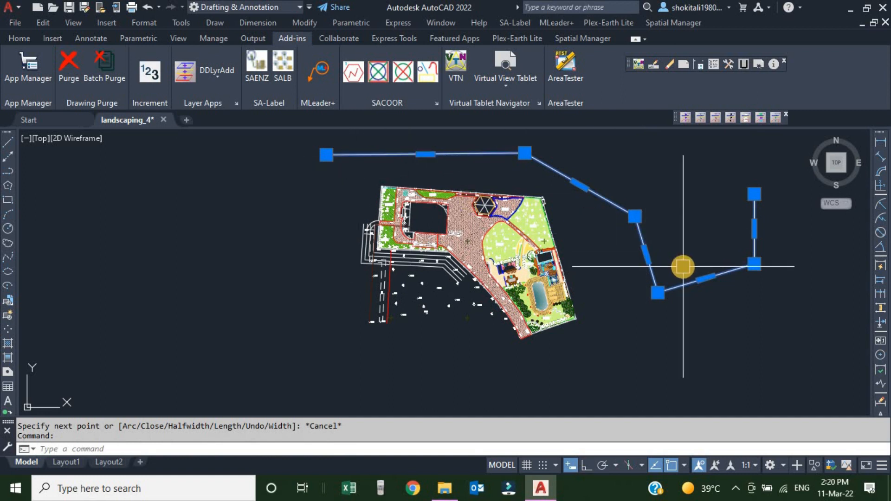
{"action": "key", "text": "Escape"}
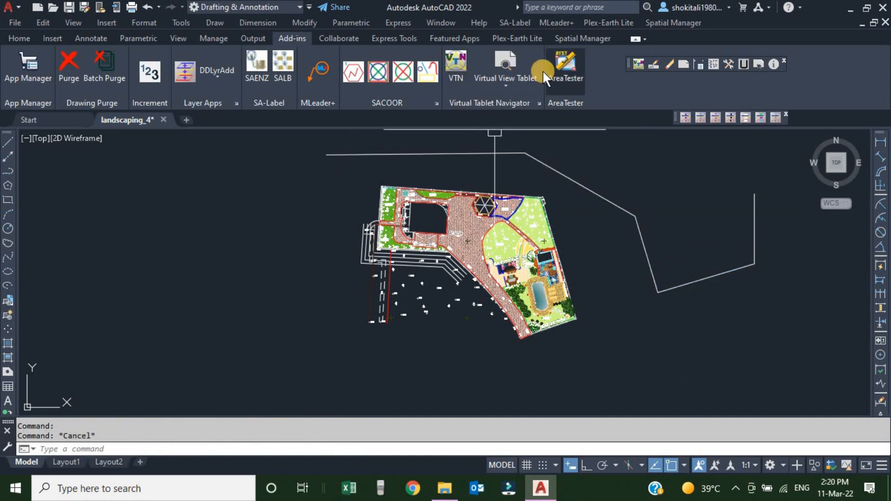
- Draw a circle northeast of the landscape plan with the Draw Tablet's CIRCLE command, entering a radius of 10 through the Numeric Tablet
{"action": "left_click", "coordinate": [506, 85]}
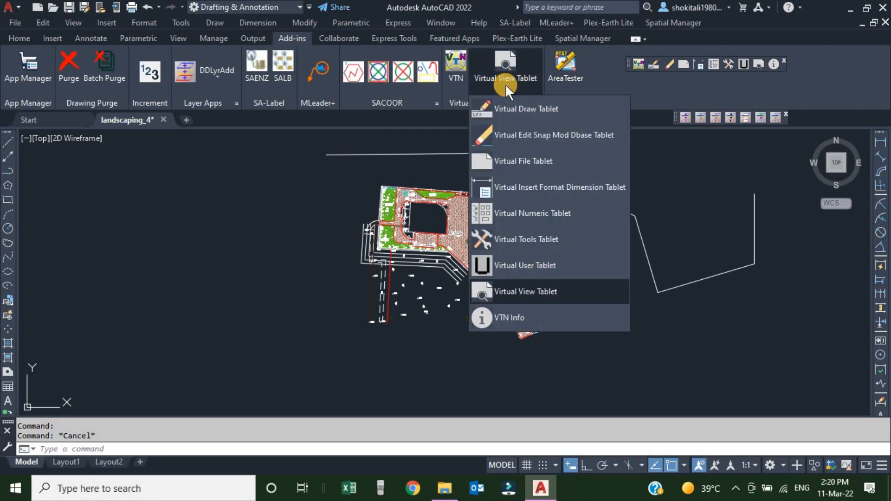
{"action": "left_click", "coordinate": [539, 108]}
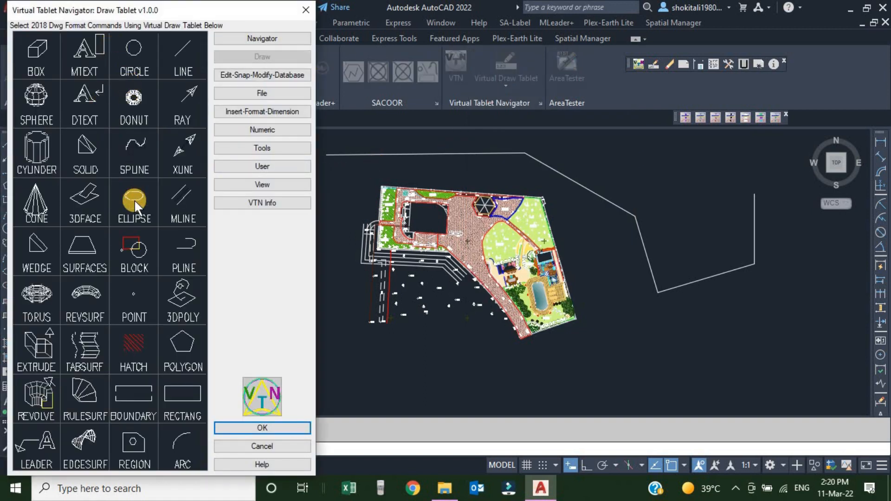
{"action": "left_click", "coordinate": [133, 47]}
{"action": "middle_click_drag", "start_coordinate": [629, 175], "coordinate": [509, 273]}
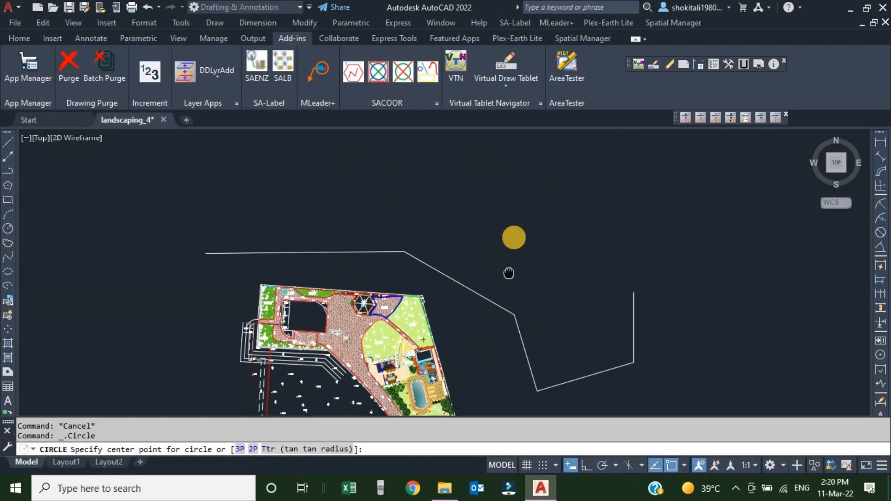
{"action": "left_click", "coordinate": [541, 211]}
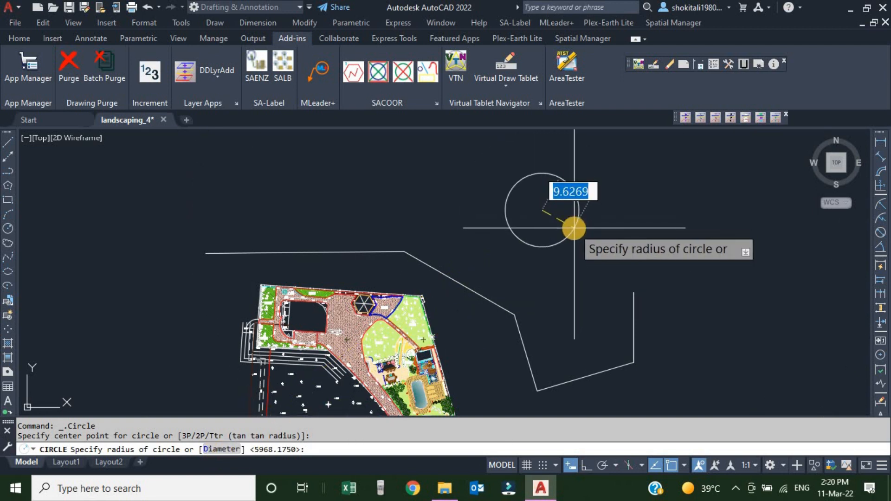
{"action": "left_click", "coordinate": [503, 83]}
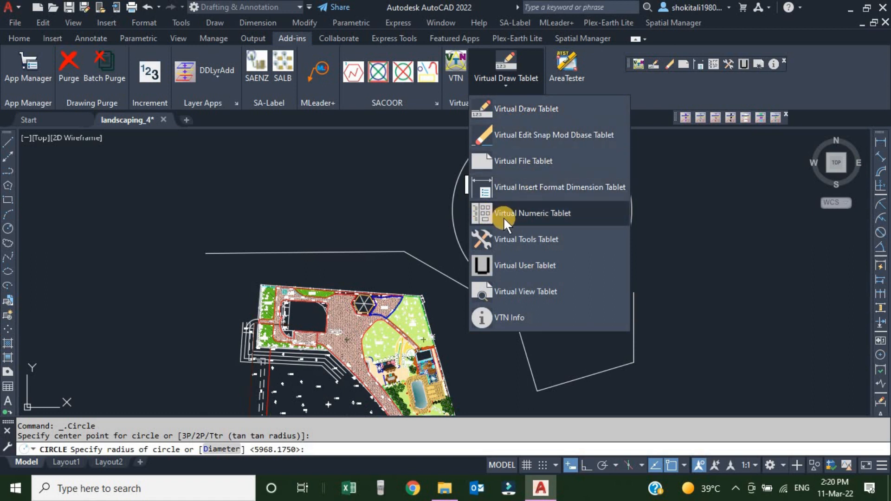
{"action": "left_click", "coordinate": [545, 213]}
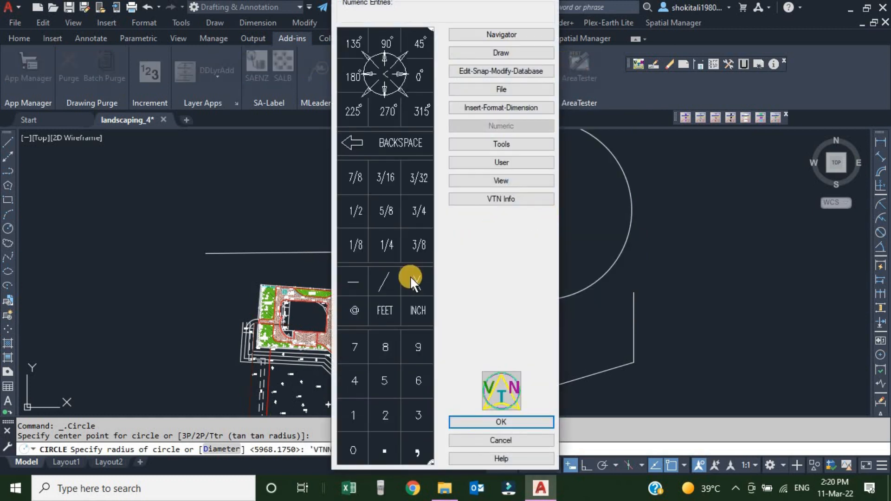
{"action": "left_click", "coordinate": [353, 413]}
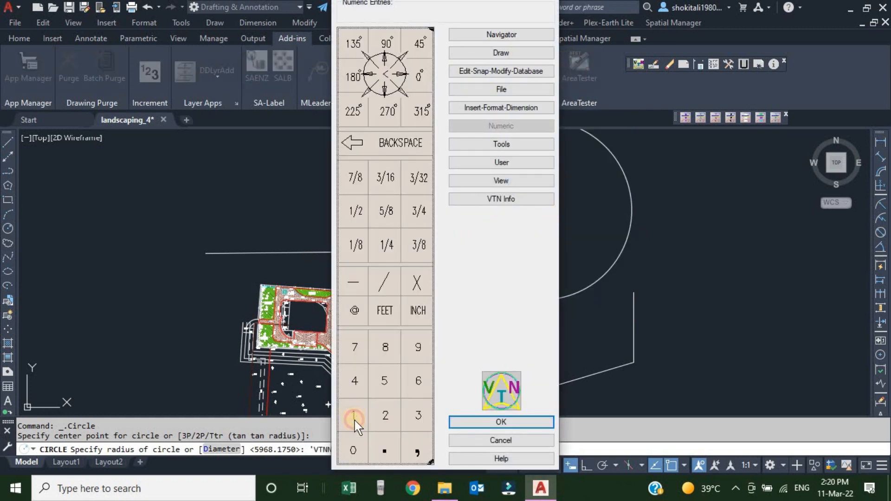
{"action": "left_click", "coordinate": [352, 450]}
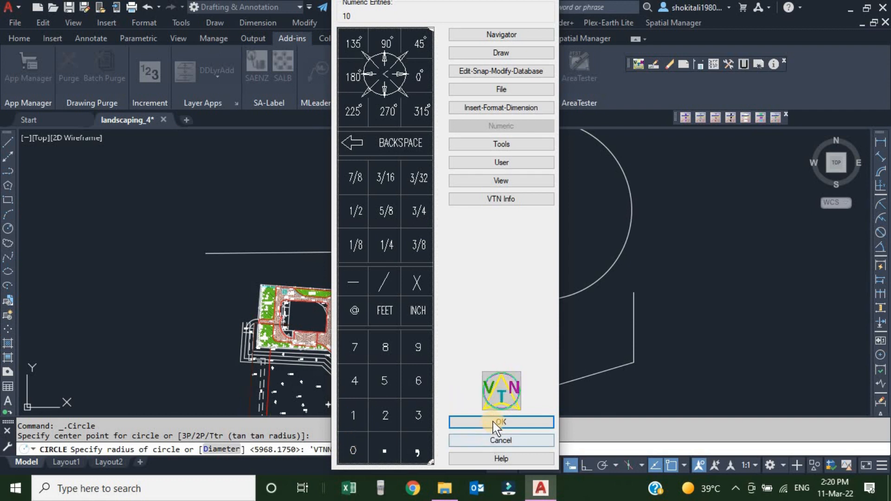
{"action": "key", "text": "Return"}
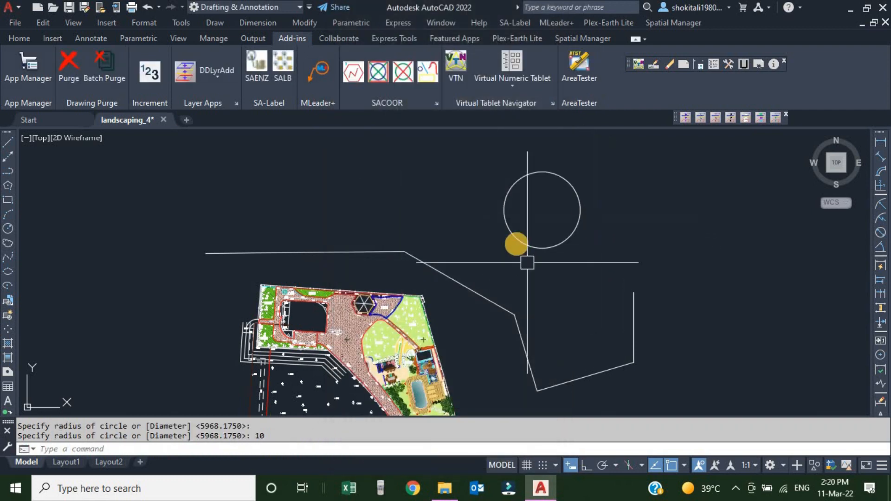
- Start a line just northeast of the circle with the Draw Tablet's LINE command and lock its angle to 45° through the Numeric Tablet
{"action": "middle_click_drag", "start_coordinate": [645, 255], "coordinate": [617, 281]}
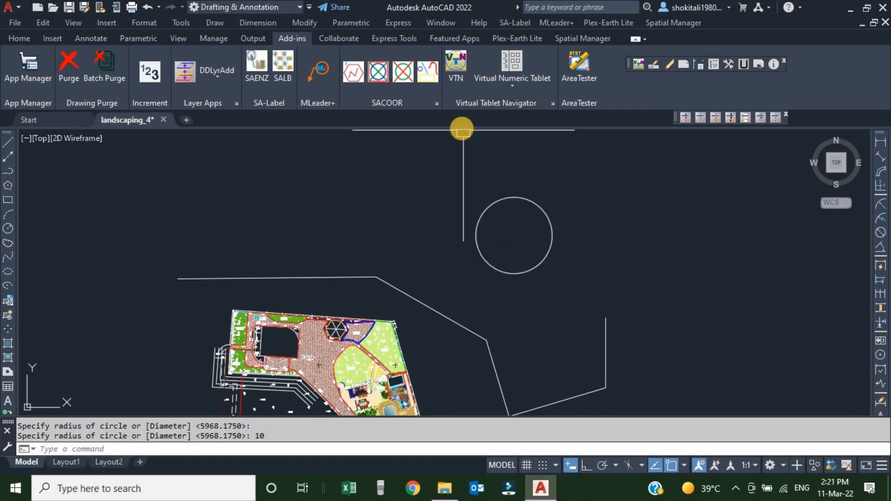
{"action": "left_click", "coordinate": [651, 63]}
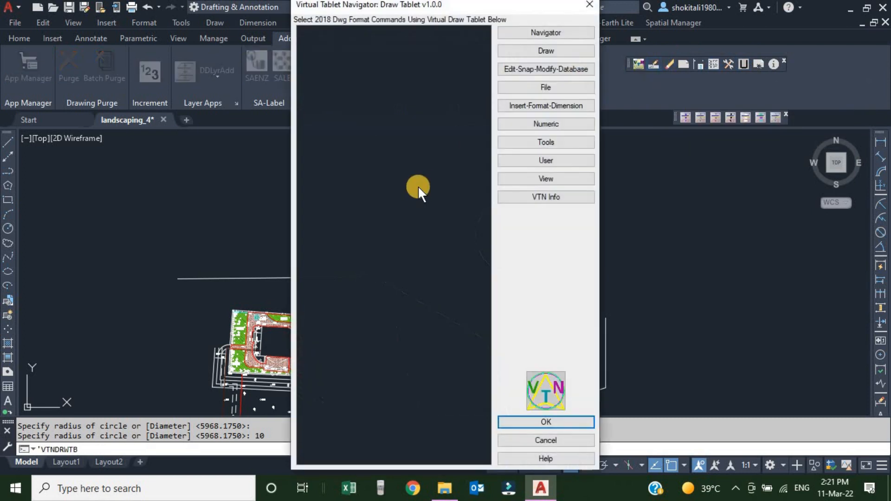
{"action": "left_click", "coordinate": [460, 49]}
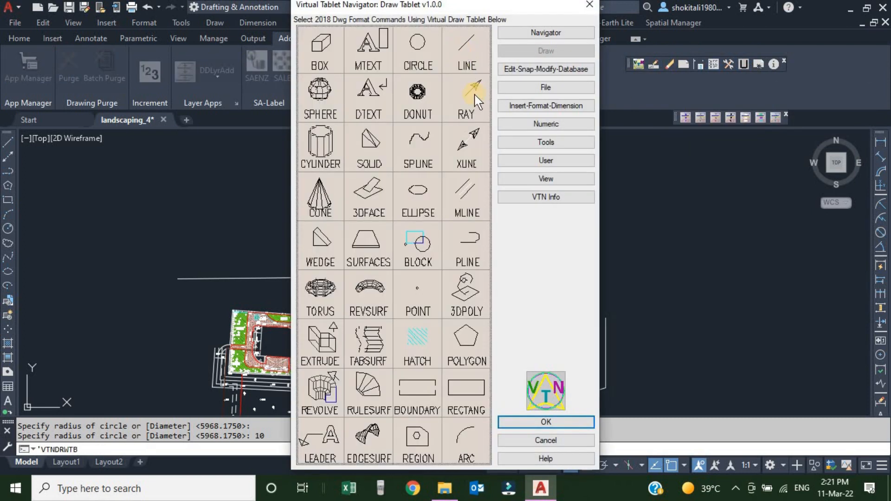
{"action": "left_click", "coordinate": [588, 185]}
{"action": "middle_click_drag", "start_coordinate": [655, 172], "coordinate": [502, 253]}
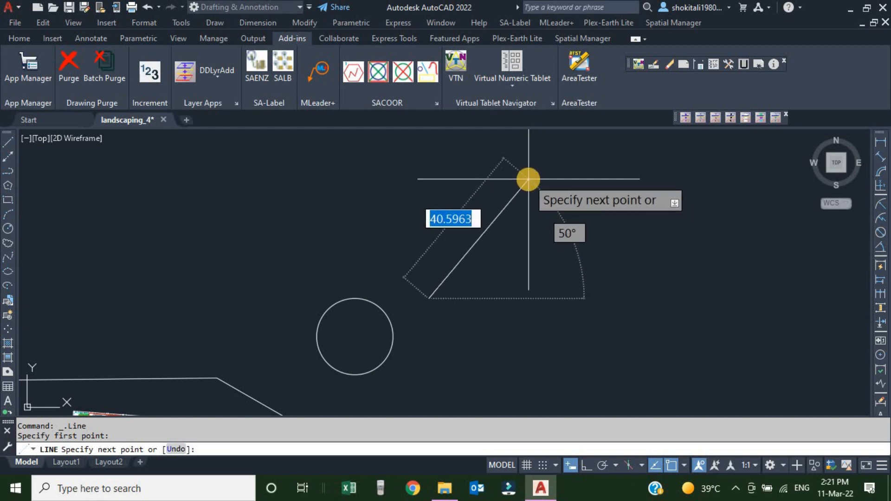
{"action": "left_click", "coordinate": [536, 78]}
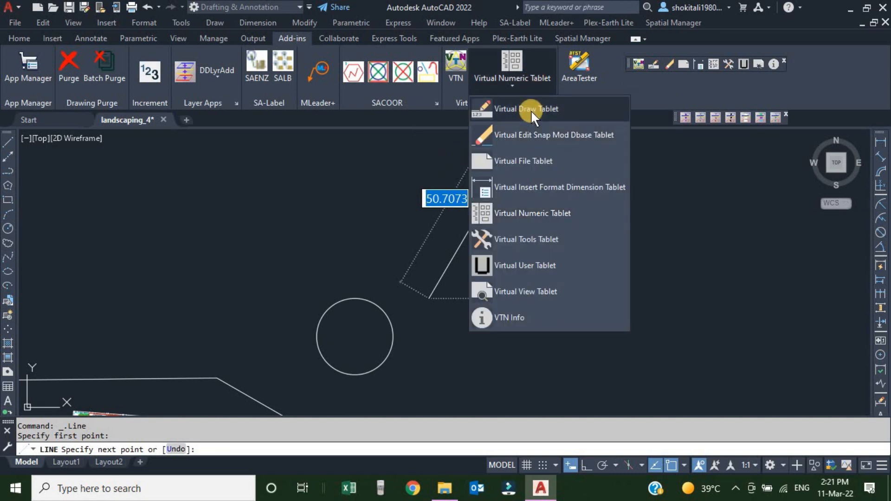
{"action": "left_click", "coordinate": [524, 212]}
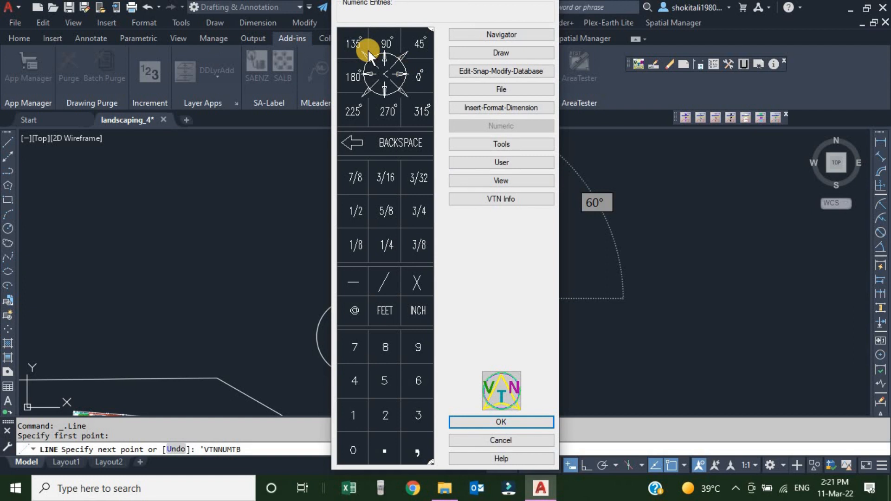
{"action": "left_click", "coordinate": [416, 40]}
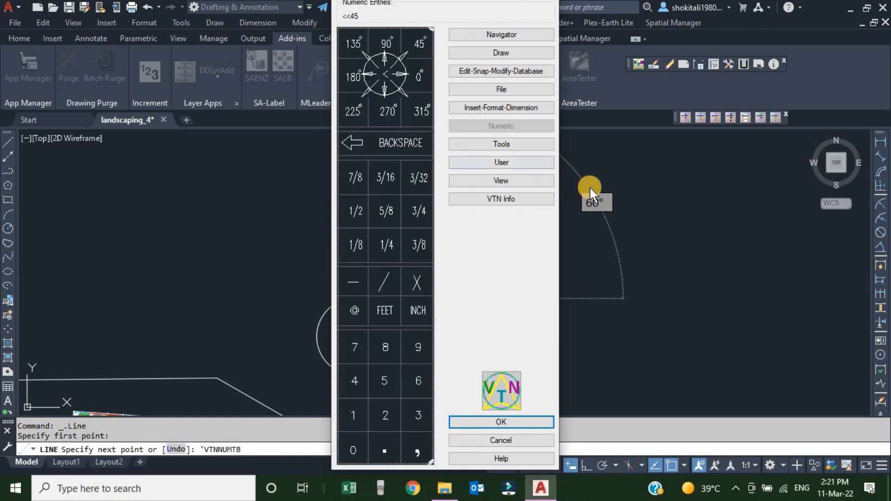
{"action": "left_click", "coordinate": [502, 423]}
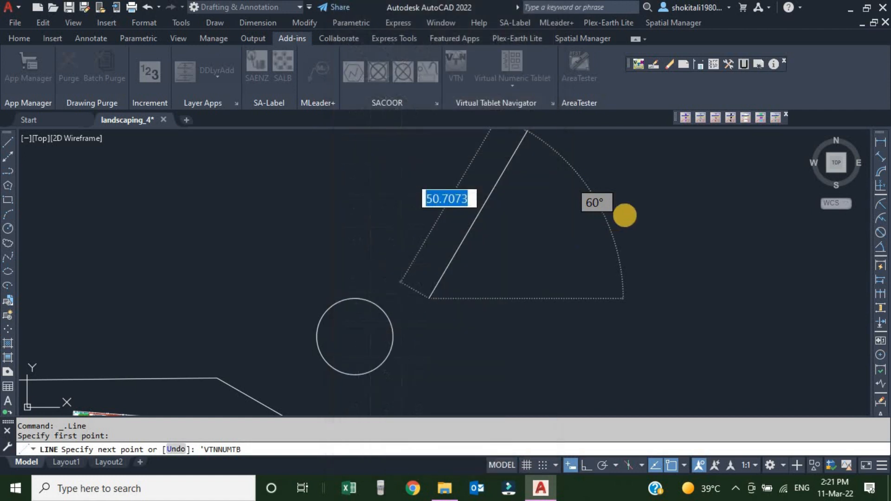
- Give the 45° line a length of 1000 through the Numeric Tablet and end the LINE command
{"action": "middle_click_drag", "start_coordinate": [557, 159], "coordinate": [521, 254]}
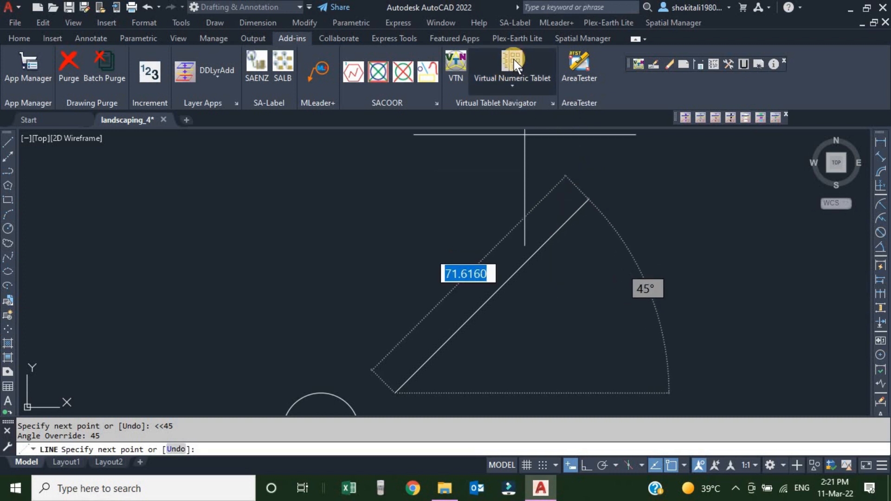
{"action": "left_click", "coordinate": [523, 79]}
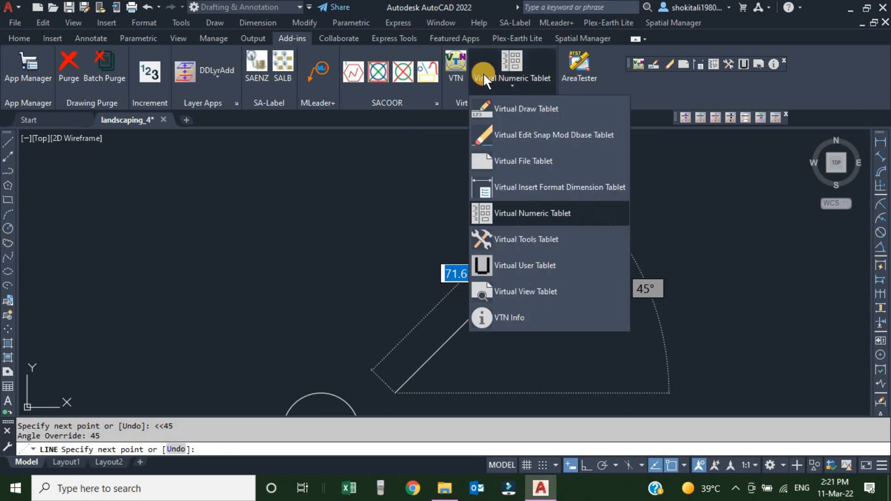
{"action": "left_click", "coordinate": [512, 213]}
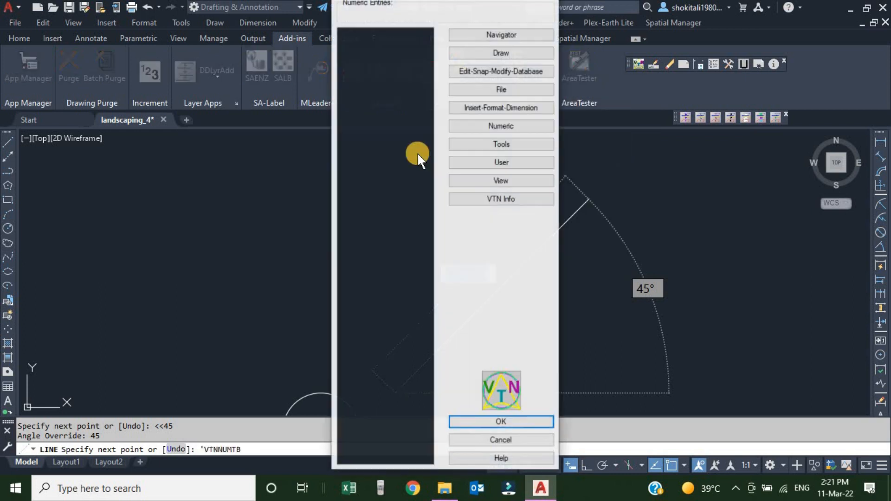
{"action": "left_click", "coordinate": [356, 413]}
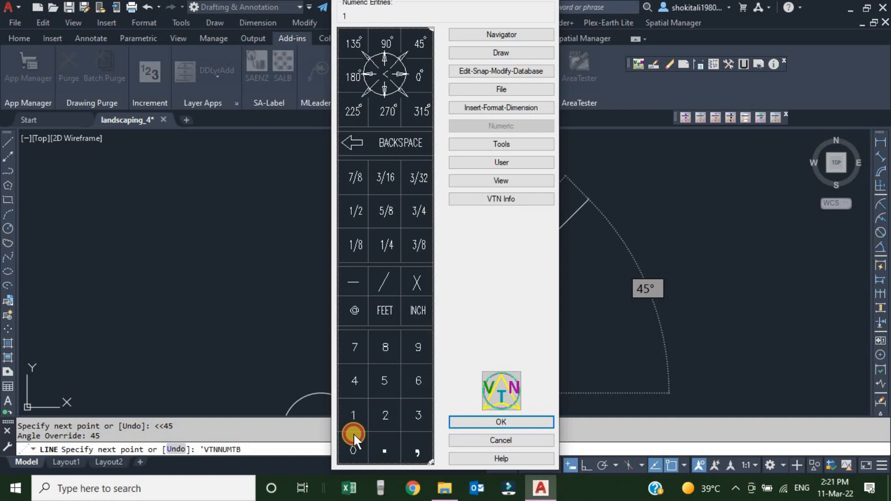
{"action": "left_click", "coordinate": [353, 448]}
{"action": "left_click", "coordinate": [352, 448]}
{"action": "left_click", "coordinate": [353, 448]}
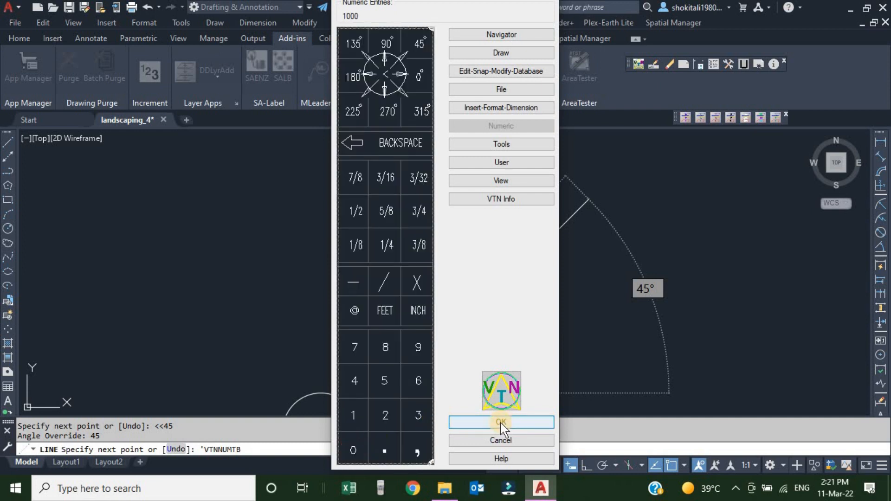
{"action": "left_click", "coordinate": [501, 423]}
{"action": "scroll", "coordinate": [580, 279], "scroll_direction": "down", "scroll_amount": 3}
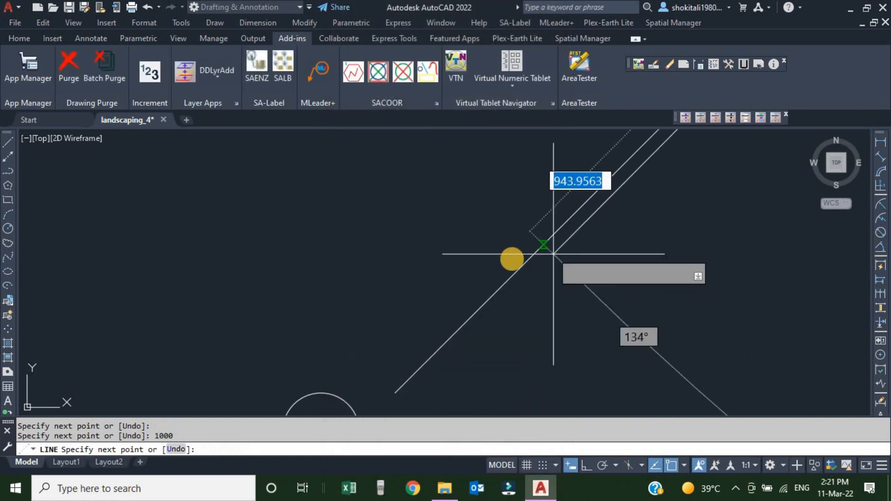
{"action": "key", "text": "Escape"}
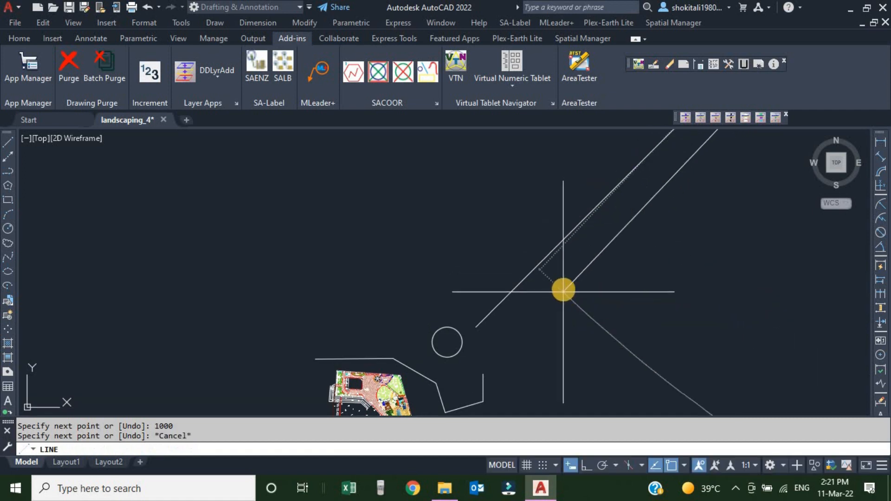
- Erase the long 45° line that starts beside the circle
{"action": "type", "text": "z"}
{"action": "key", "text": "Return"}
{"action": "type", "text": "e"}
{"action": "key", "text": "Return"}
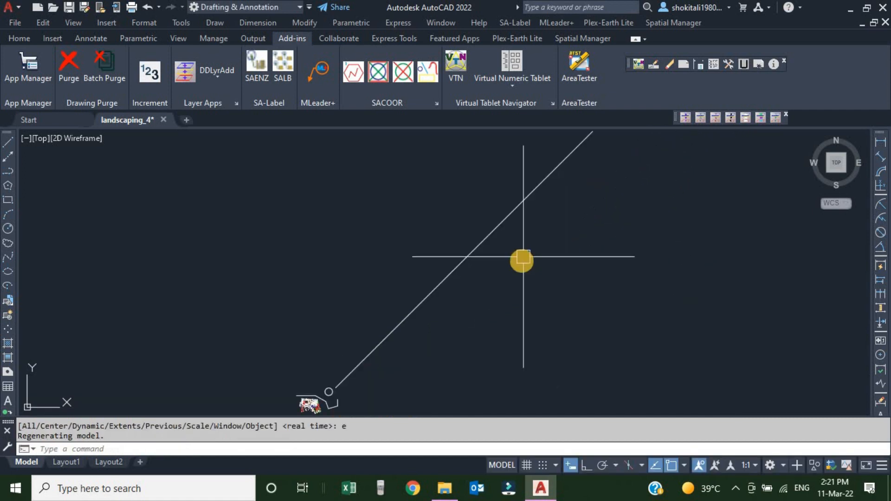
{"action": "left_click", "coordinate": [508, 236]}
{"action": "type", "text": "e"}
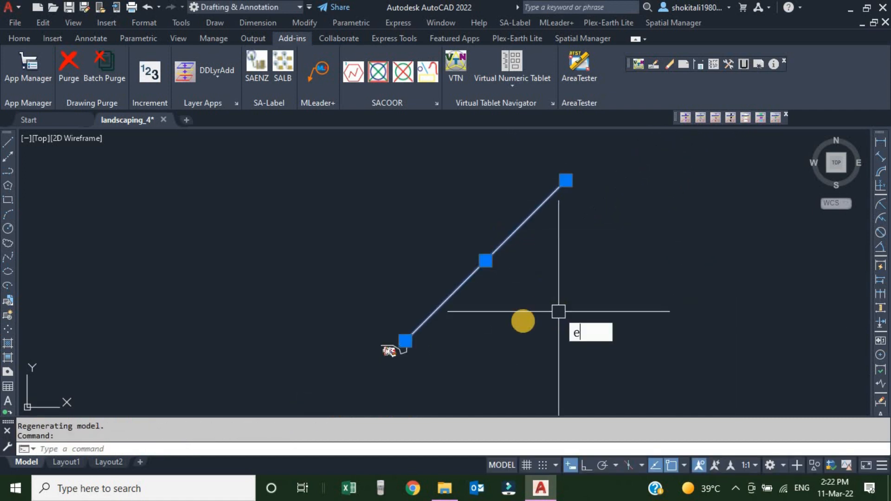
{"action": "key", "text": "Return"}
{"action": "scroll", "coordinate": [418, 359], "scroll_direction": "up", "scroll_amount": 10}
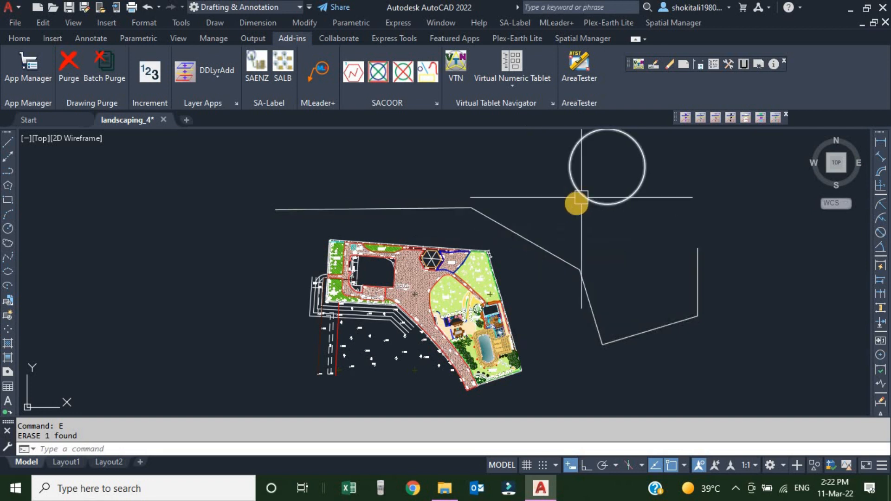
- Reach the File Tablet from the Navigator Tablet, run its OPEN command to view the file selection dialog and its folder list, and cancel it
{"action": "middle_click_drag", "start_coordinate": [577, 199], "coordinate": [563, 213]}
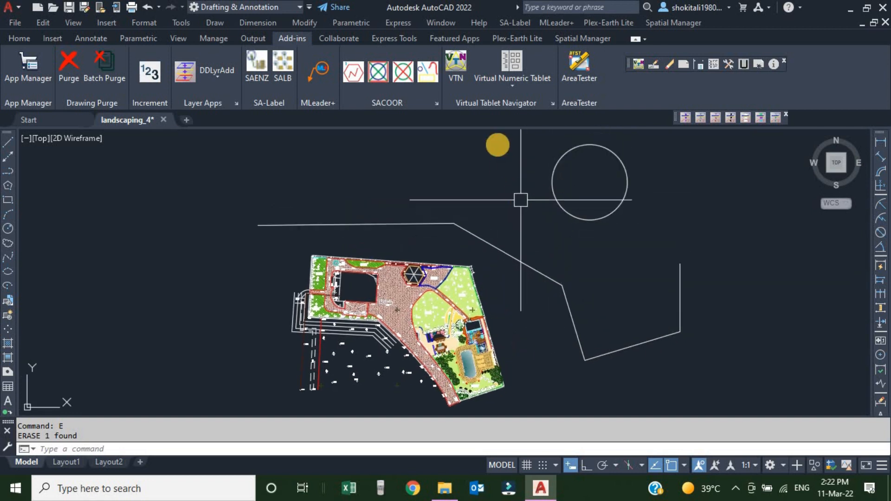
{"action": "left_click", "coordinate": [458, 65]}
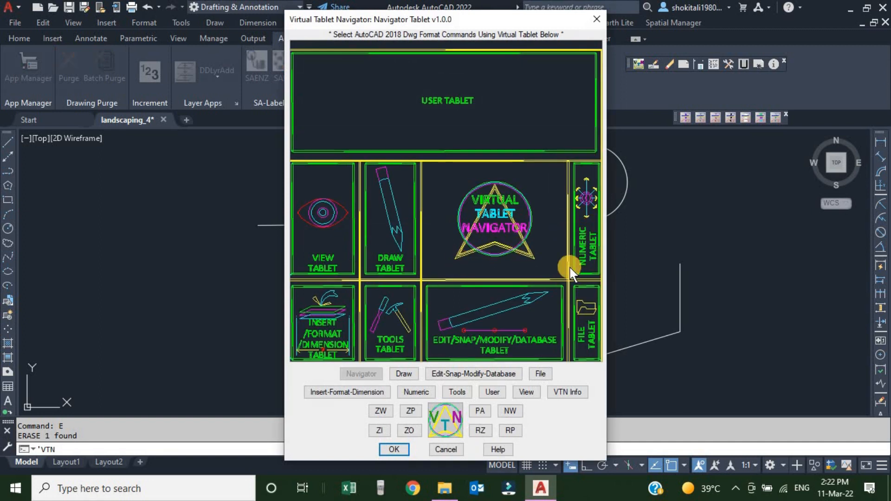
{"action": "left_click", "coordinate": [494, 219]}
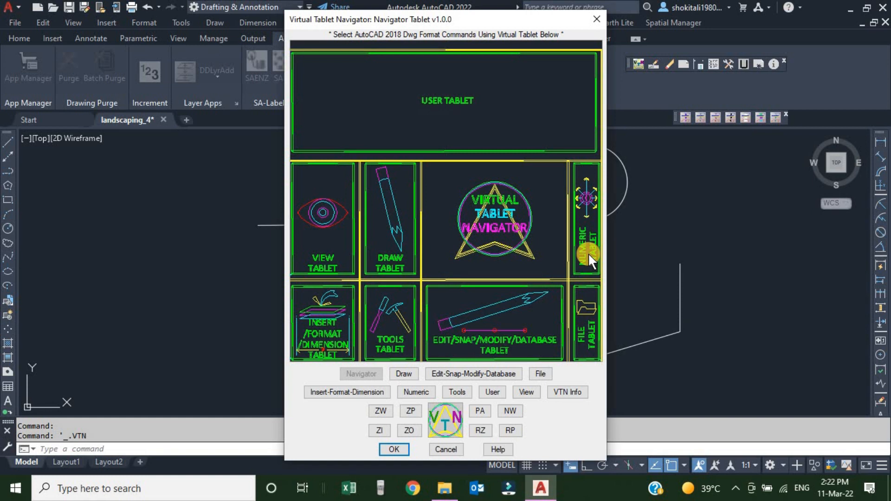
{"action": "left_click", "coordinate": [584, 327]}
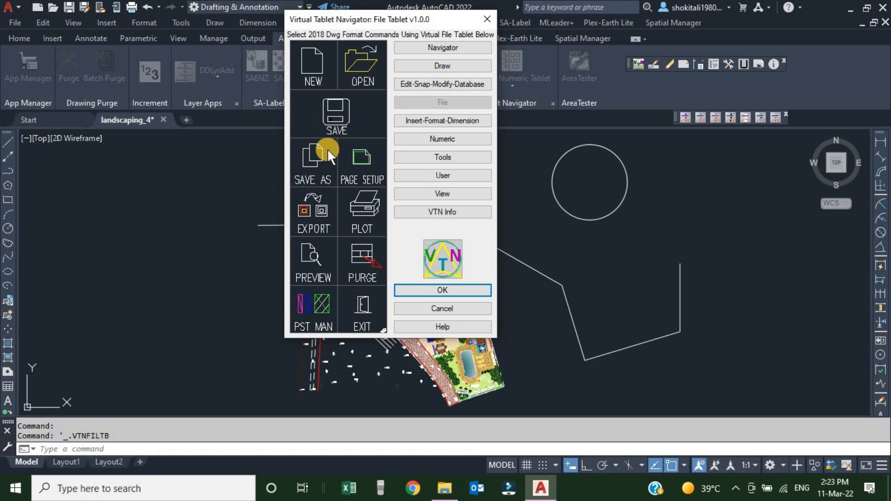
{"action": "left_click", "coordinate": [360, 62]}
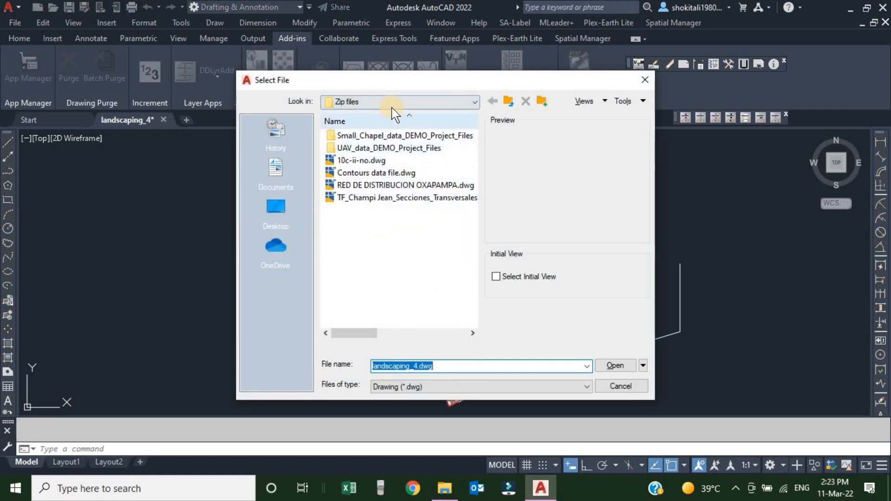
{"action": "left_click", "coordinate": [392, 102]}
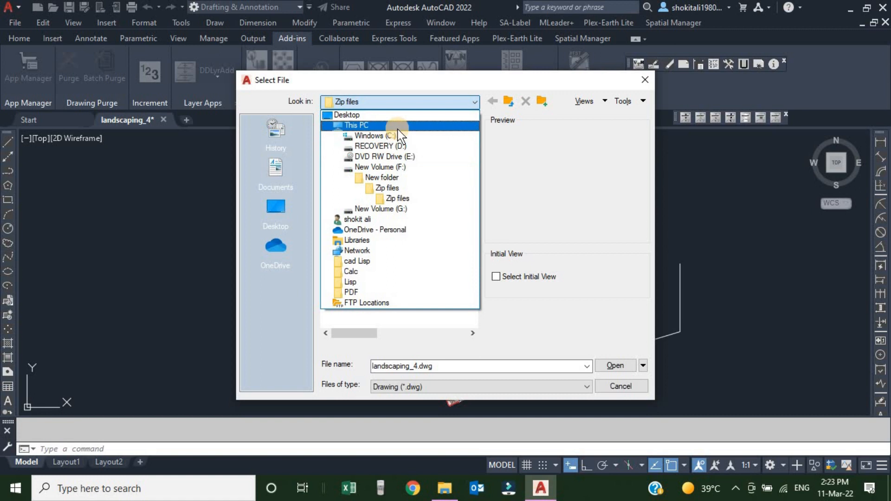
{"action": "key", "text": "Escape"}
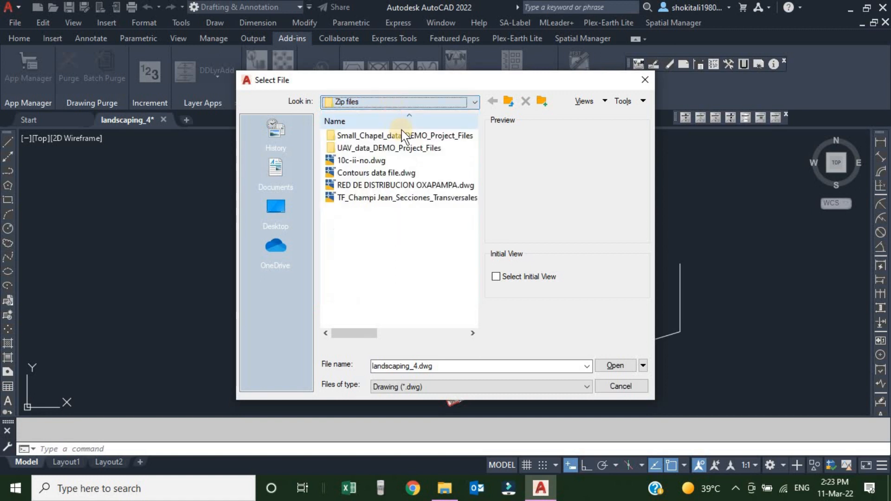
{"action": "left_click", "coordinate": [622, 388]}
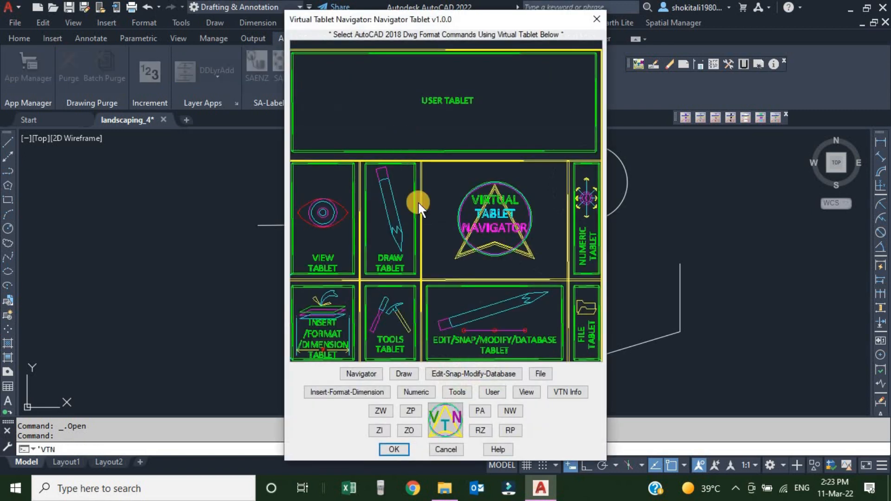
- Run the File Tablet's NEW command to view the template selection dialog, and cancel it
{"action": "left_click", "coordinate": [358, 153]}
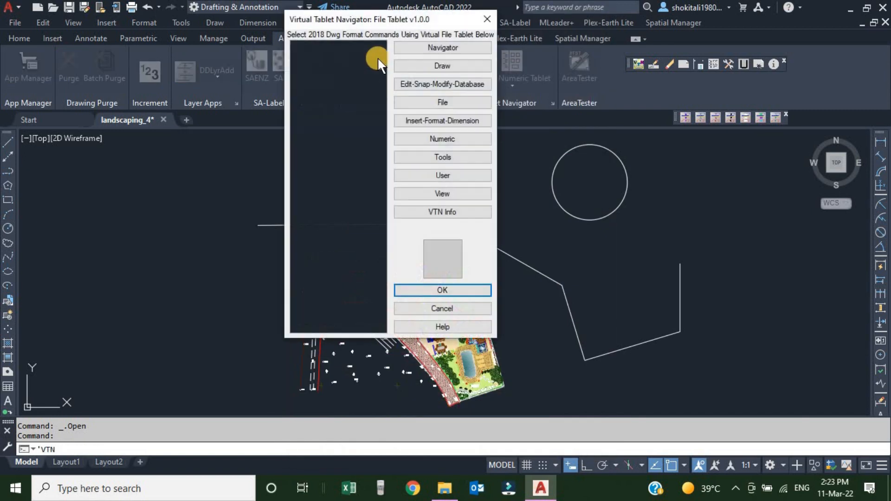
{"action": "left_click", "coordinate": [318, 64]}
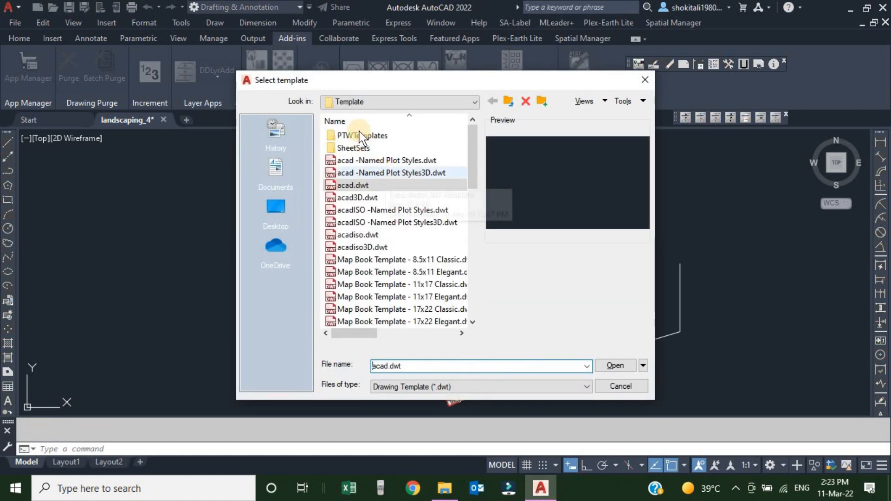
{"action": "left_click", "coordinate": [613, 388]}
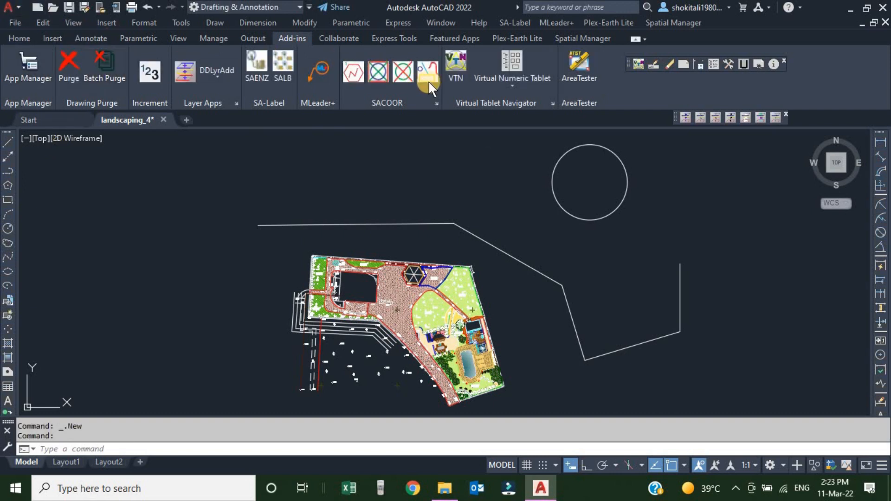
- Reopen the Navigator Tablet, run the File Tablet's PURGE command to view the purgeable items, and close the Purge dialog
{"action": "left_click", "coordinate": [457, 65]}
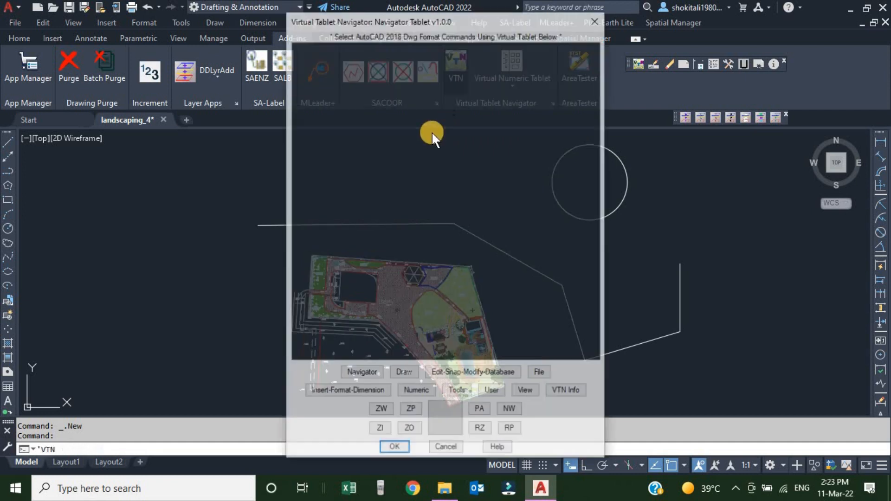
{"action": "left_click", "coordinate": [595, 21]}
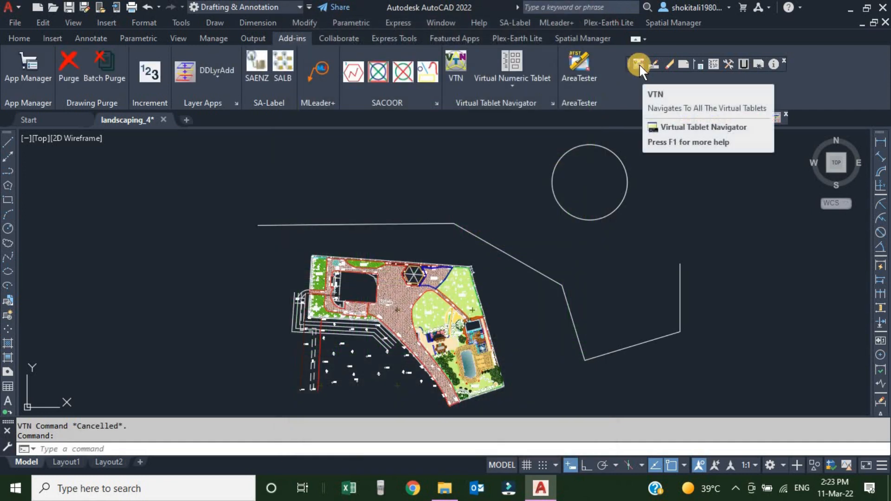
{"action": "left_click", "coordinate": [639, 63]}
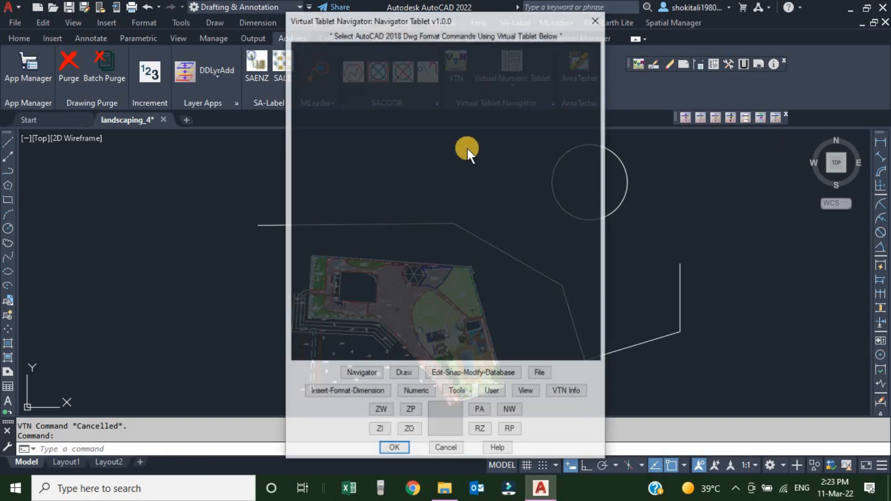
{"action": "left_click_drag", "start_coordinate": [441, 17], "coordinate": [241, 13]}
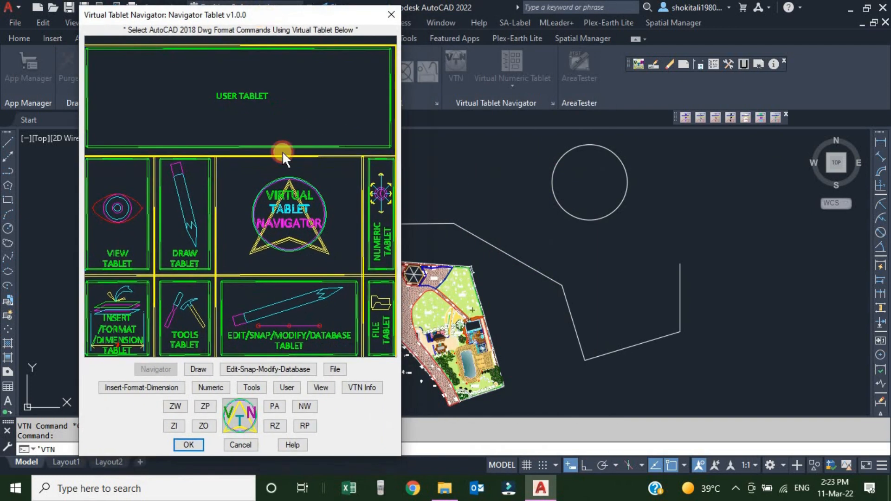
{"action": "left_click", "coordinate": [377, 314]}
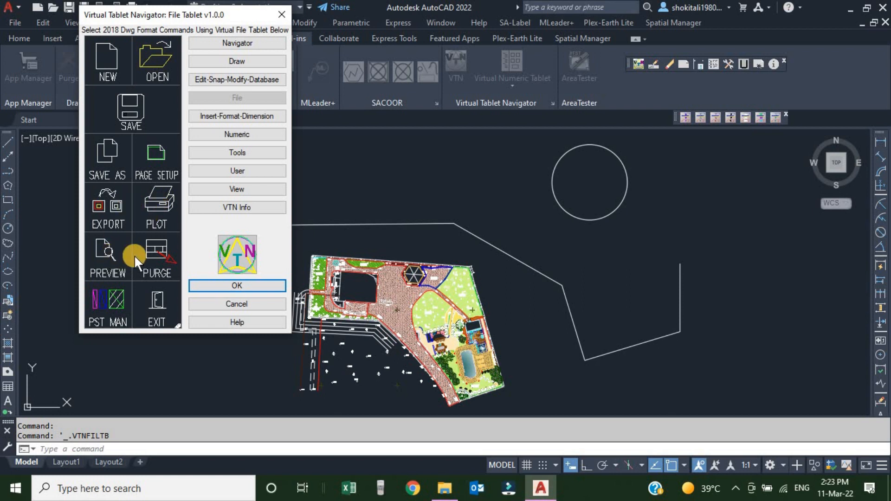
{"action": "left_click", "coordinate": [158, 250]}
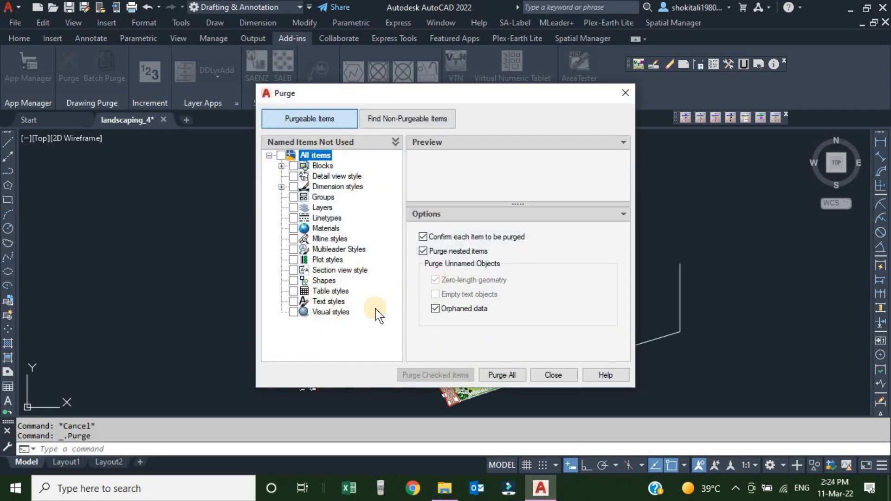
{"action": "left_click", "coordinate": [553, 376]}
- Mirror the hatch beside the large green area across a line spanning the narrow strip with the Edit-Snap-Modify-Database Tablet's MIRROR command, keeping the source
{"action": "left_click", "coordinate": [456, 65]}
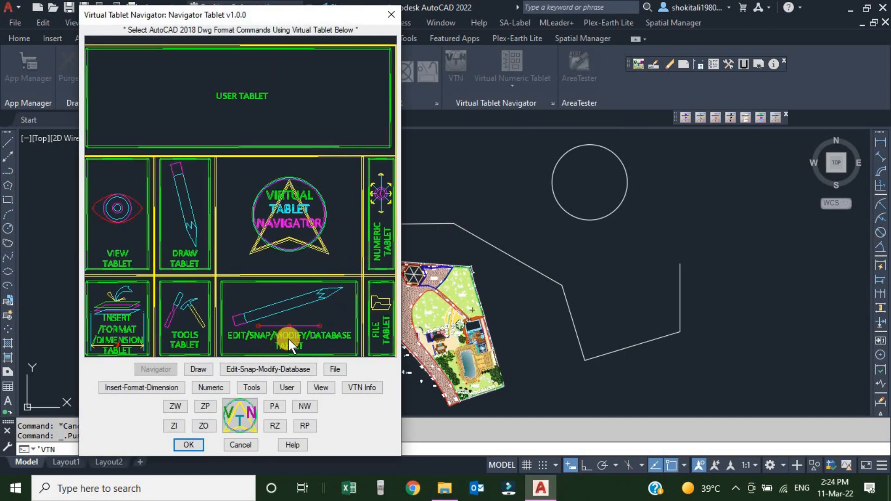
{"action": "left_click", "coordinate": [277, 312]}
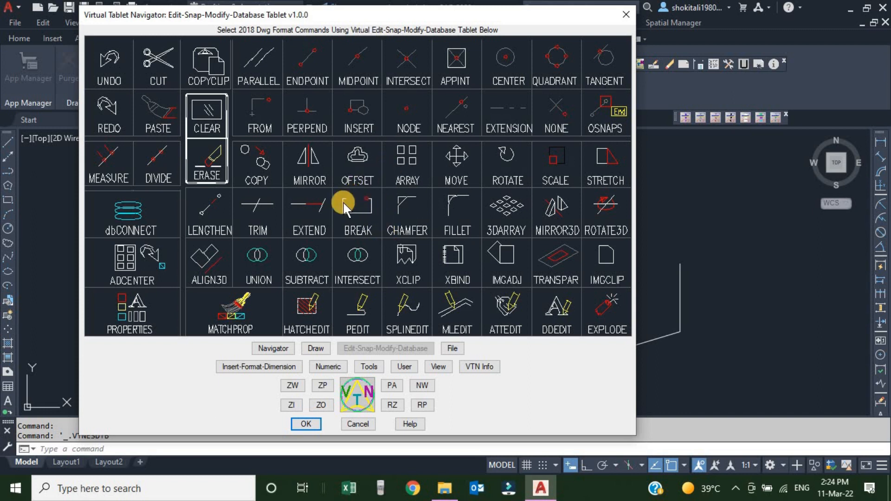
{"action": "left_click", "coordinate": [306, 160]}
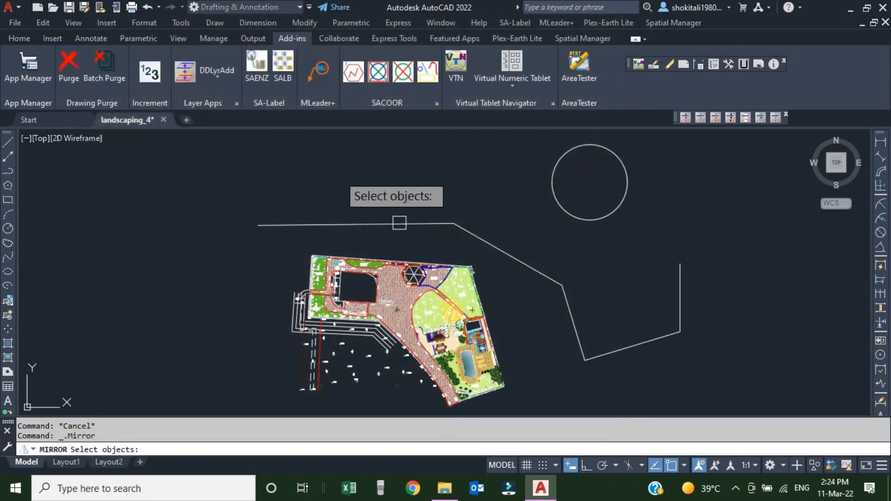
{"action": "scroll", "coordinate": [487, 218], "scroll_direction": "up", "scroll_amount": 6}
{"action": "scroll", "coordinate": [492, 203], "scroll_direction": "up", "scroll_amount": 5}
{"action": "scroll", "coordinate": [498, 253], "scroll_direction": "down", "scroll_amount": 2}
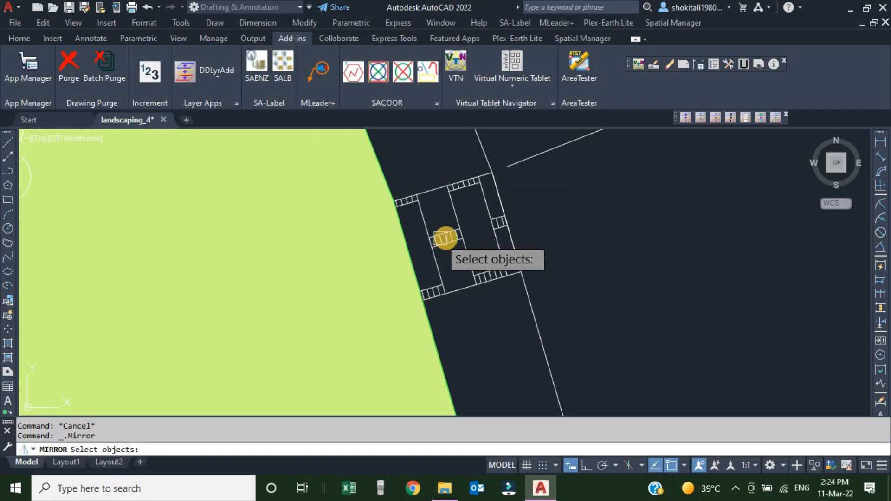
{"action": "left_click", "coordinate": [445, 235]}
{"action": "scroll", "coordinate": [478, 249], "scroll_direction": "down", "scroll_amount": 5}
{"action": "scroll", "coordinate": [478, 249], "scroll_direction": "up", "scroll_amount": 5}
{"action": "key", "text": "Return"}
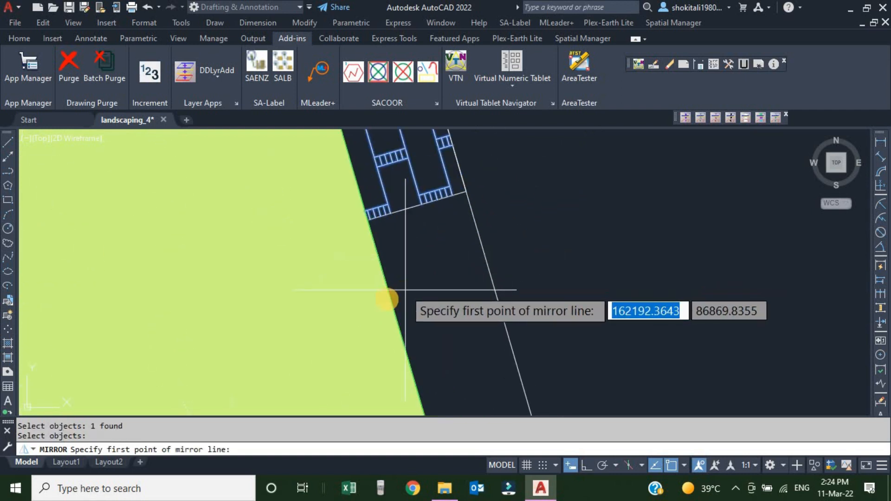
{"action": "left_click", "coordinate": [391, 298]}
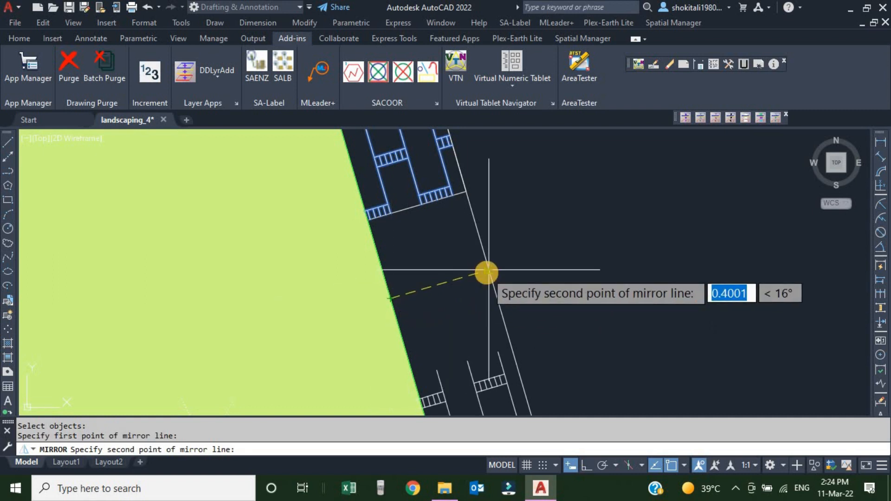
{"action": "left_click", "coordinate": [487, 273]}
{"action": "key", "text": "Return"}
{"action": "scroll", "coordinate": [496, 307], "scroll_direction": "down", "scroll_amount": 2}
{"action": "scroll", "coordinate": [496, 307], "scroll_direction": "up", "scroll_amount": 2}
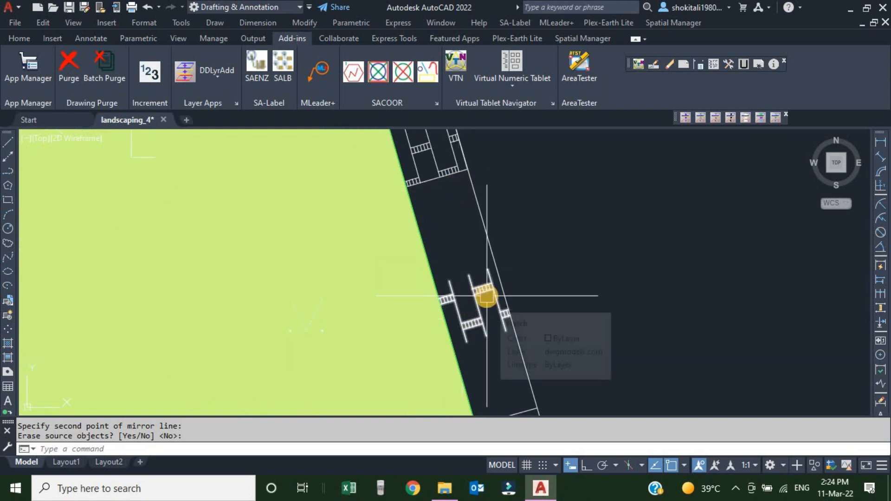
- Start OFFSET from the Edit-Snap-Modify-Database Tablet and set its distance to 1.5 through the Numeric Tablet
{"action": "left_click", "coordinate": [461, 58]}
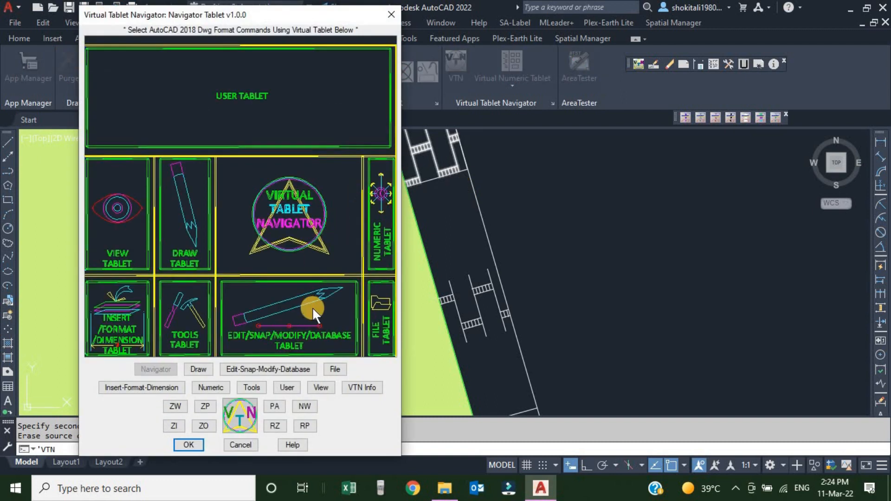
{"action": "left_click", "coordinate": [261, 319]}
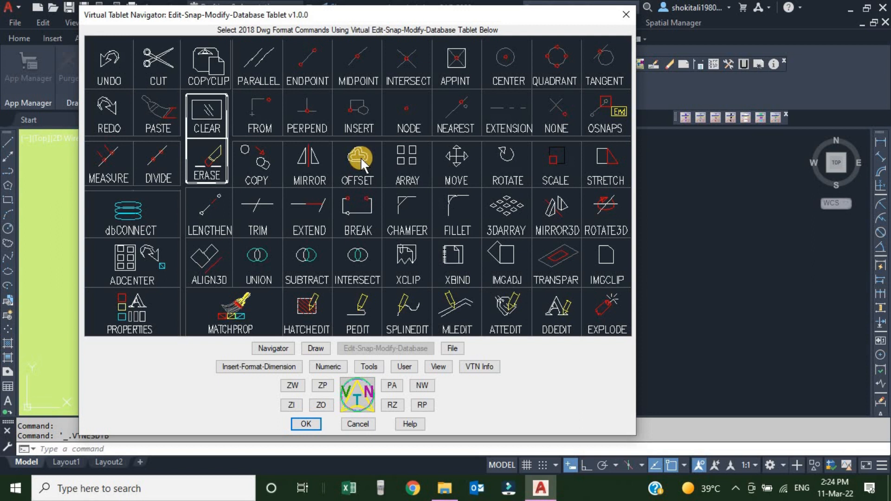
{"action": "left_click", "coordinate": [357, 155]}
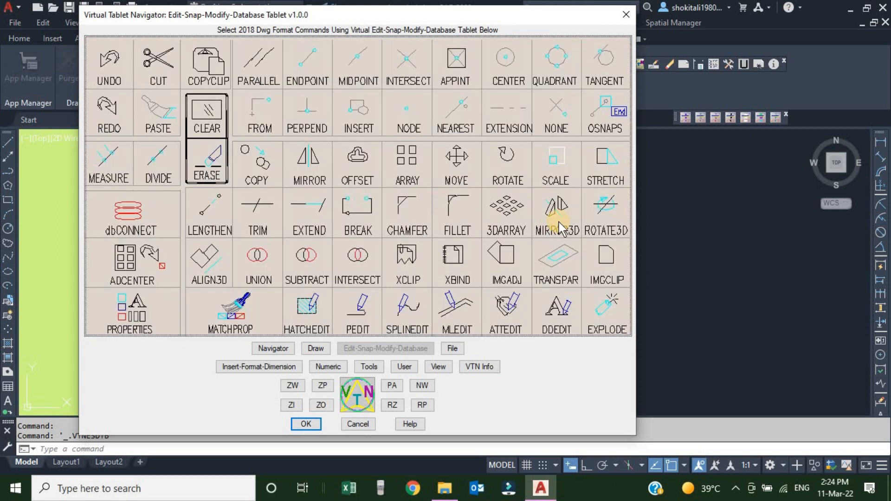
{"action": "scroll", "coordinate": [519, 245], "scroll_direction": "down", "scroll_amount": 8}
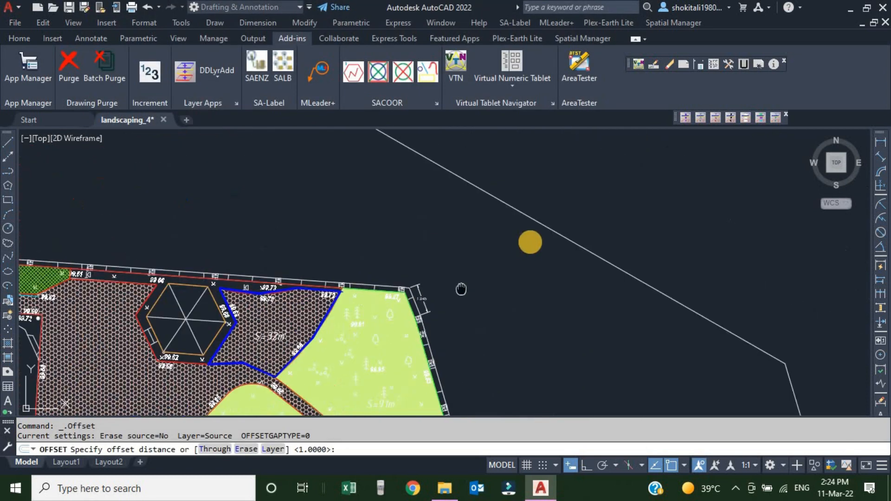
{"action": "scroll", "coordinate": [519, 215], "scroll_direction": "up", "scroll_amount": 8}
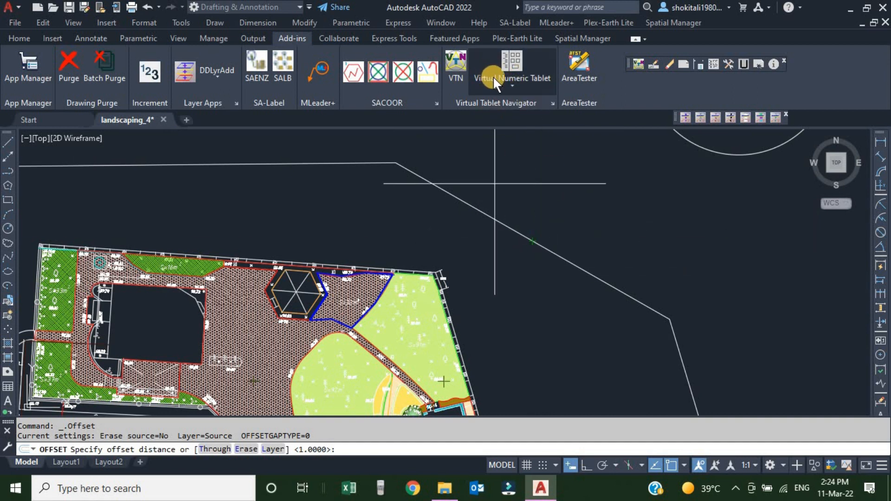
{"action": "left_click", "coordinate": [539, 75]}
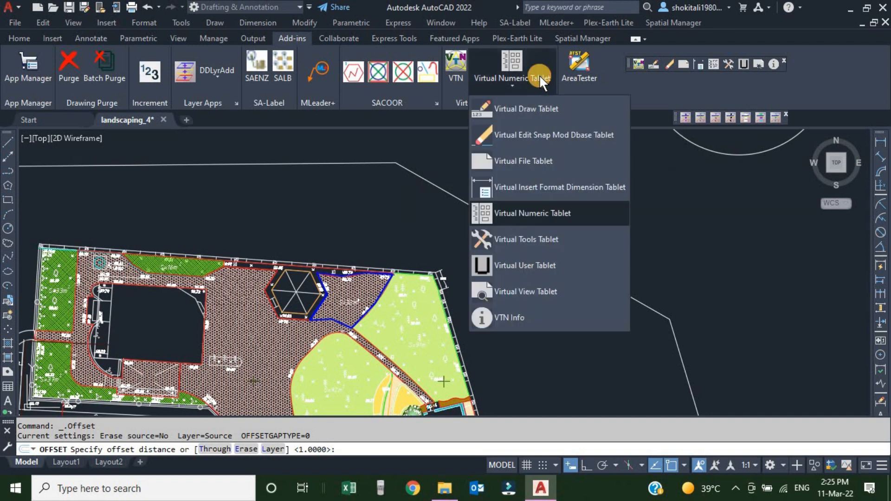
{"action": "left_click", "coordinate": [522, 211]}
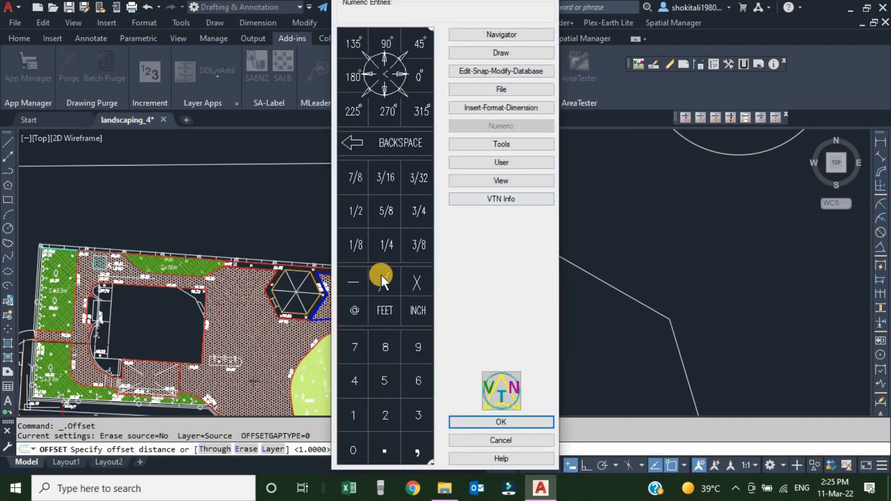
{"action": "left_click", "coordinate": [350, 414]}
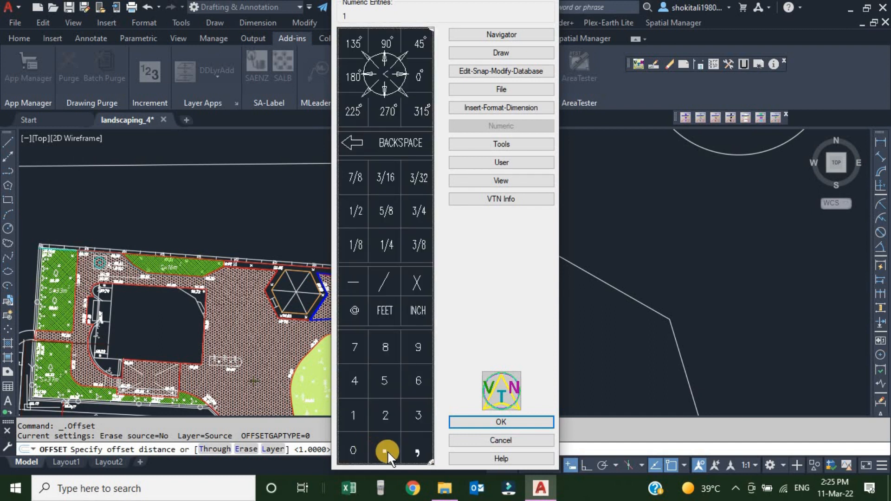
{"action": "left_click", "coordinate": [383, 380]}
{"action": "left_click", "coordinate": [501, 422]}
- Offset the long bent polyline north of the plan outward, make three further successive outward offsets, and end the OFFSET command
{"action": "scroll", "coordinate": [515, 240], "scroll_direction": "down", "scroll_amount": 3}
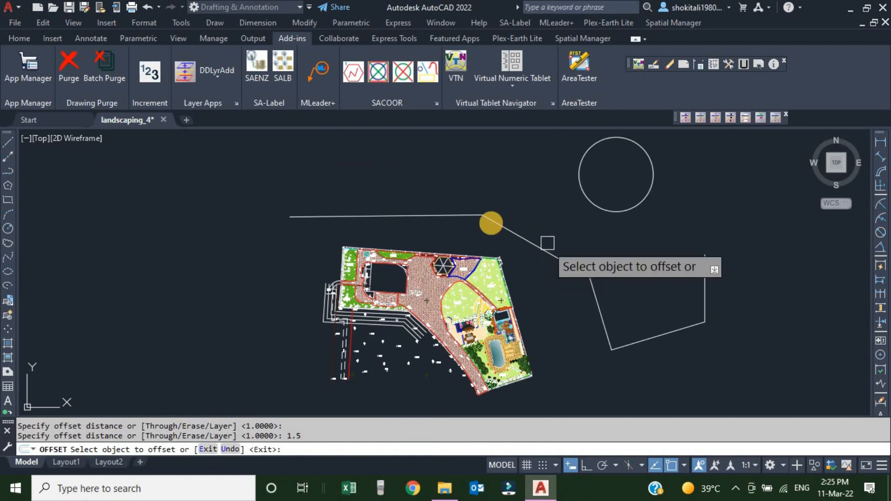
{"action": "left_click", "coordinate": [455, 214]}
{"action": "left_click", "coordinate": [454, 173]}
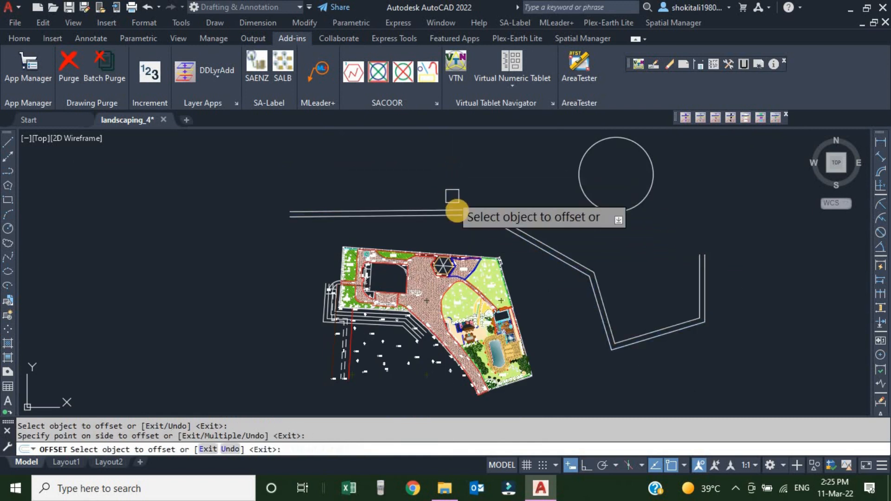
{"action": "scroll", "coordinate": [455, 208], "scroll_direction": "up", "scroll_amount": 4}
{"action": "left_click", "coordinate": [454, 212]}
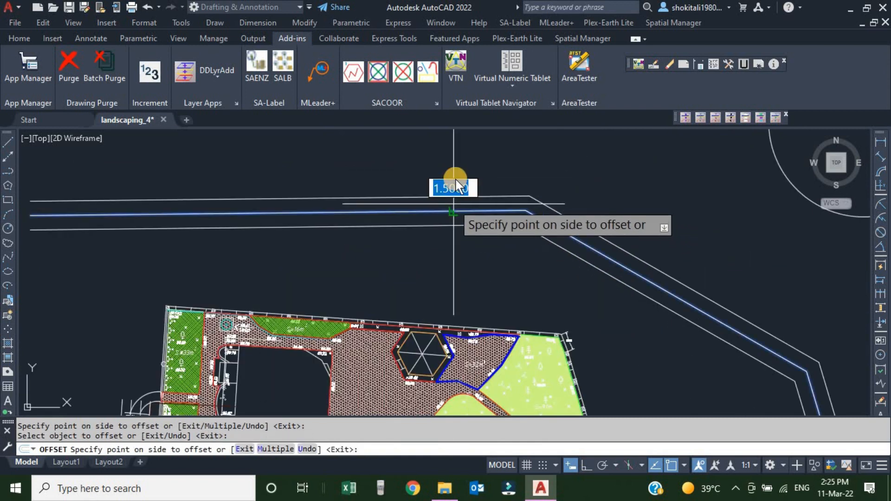
{"action": "left_click", "coordinate": [478, 163]}
{"action": "left_click", "coordinate": [479, 197]}
{"action": "left_click", "coordinate": [478, 142]}
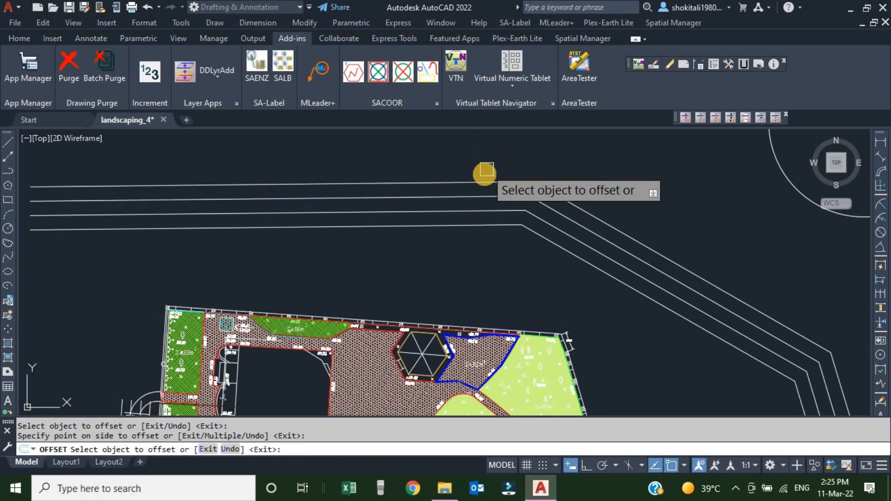
{"action": "left_click", "coordinate": [482, 183]}
{"action": "left_click", "coordinate": [483, 146]}
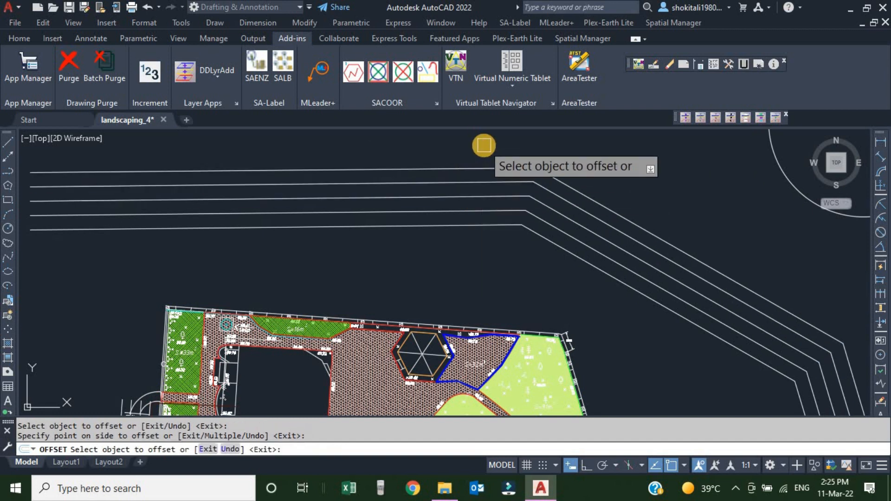
{"action": "key", "text": "Escape"}
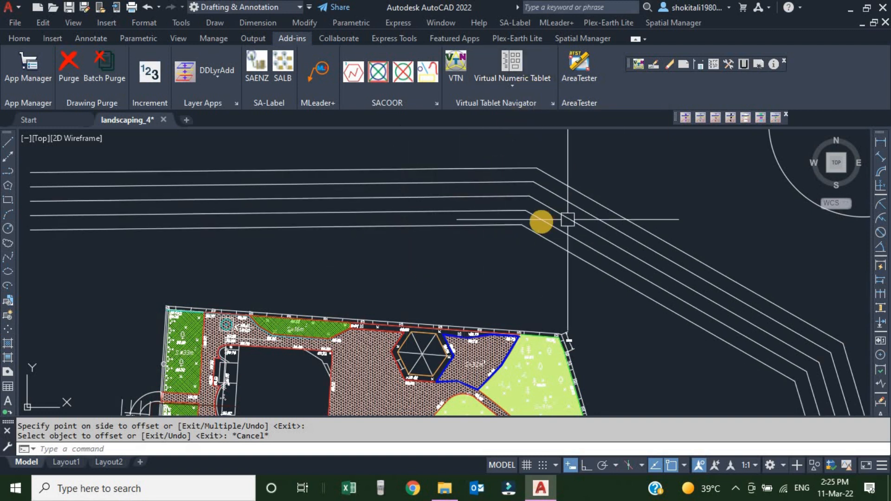
- Measure the area of the gazebo hexagon's northern triangle by its three corner points with the Tools Tablet's AREA command
{"action": "left_click", "coordinate": [457, 60]}
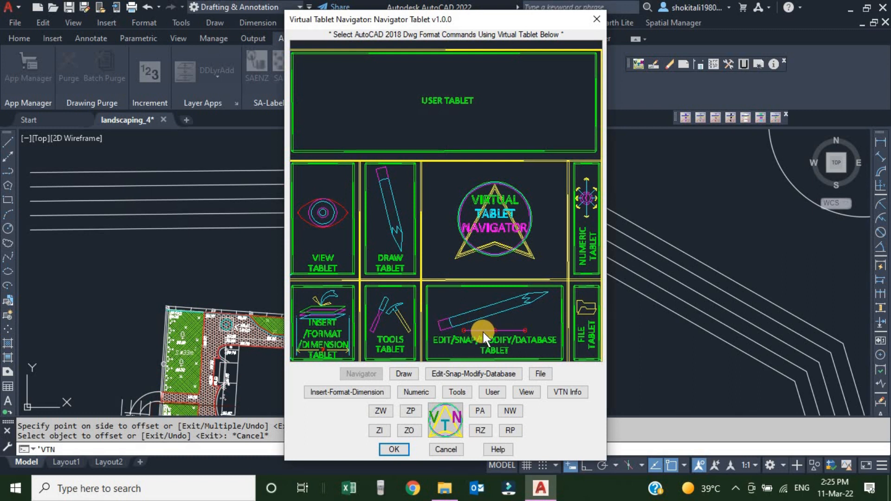
{"action": "left_click", "coordinate": [387, 322]}
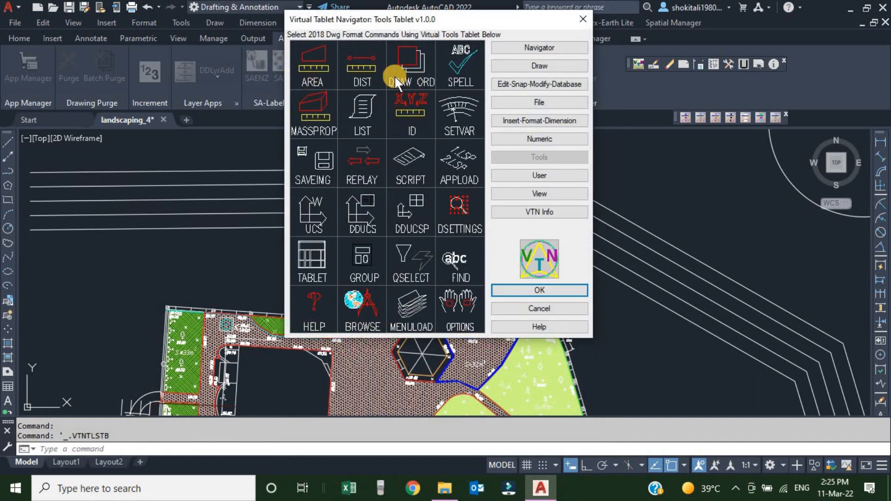
{"action": "left_click", "coordinate": [313, 63]}
{"action": "left_click", "coordinate": [487, 189]}
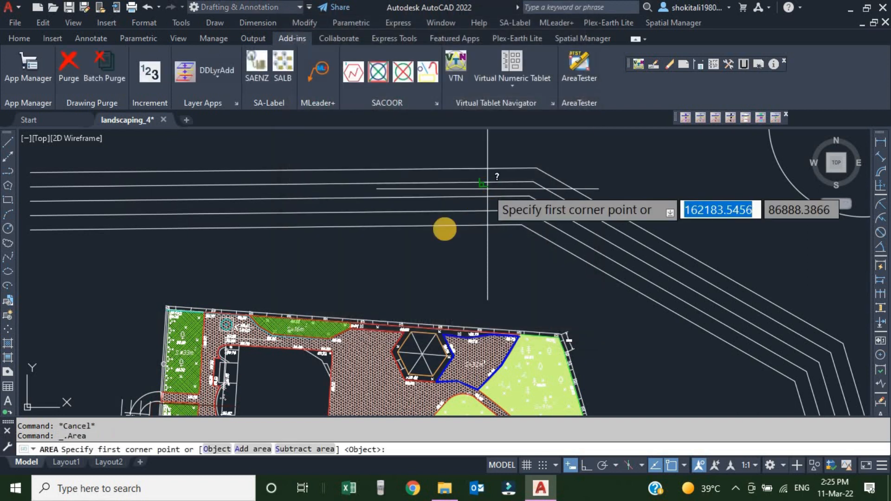
{"action": "scroll", "coordinate": [365, 308], "scroll_direction": "down", "scroll_amount": 9}
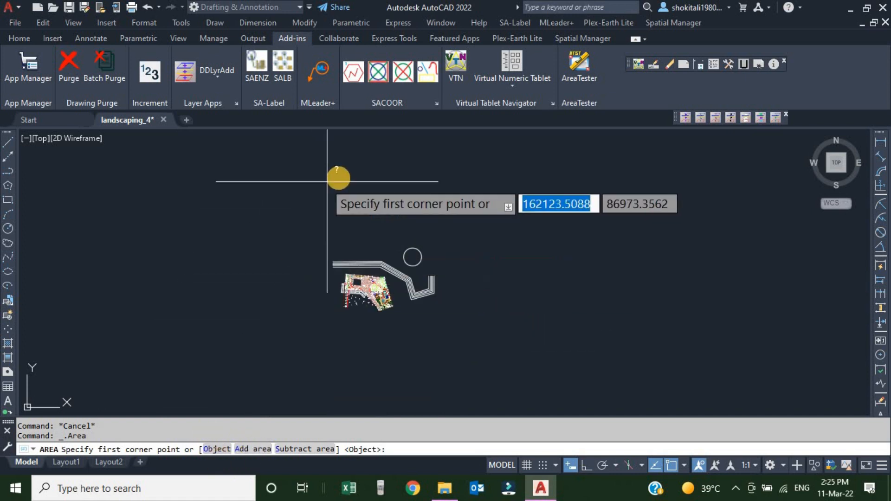
{"action": "scroll", "coordinate": [344, 211], "scroll_direction": "up", "scroll_amount": 6}
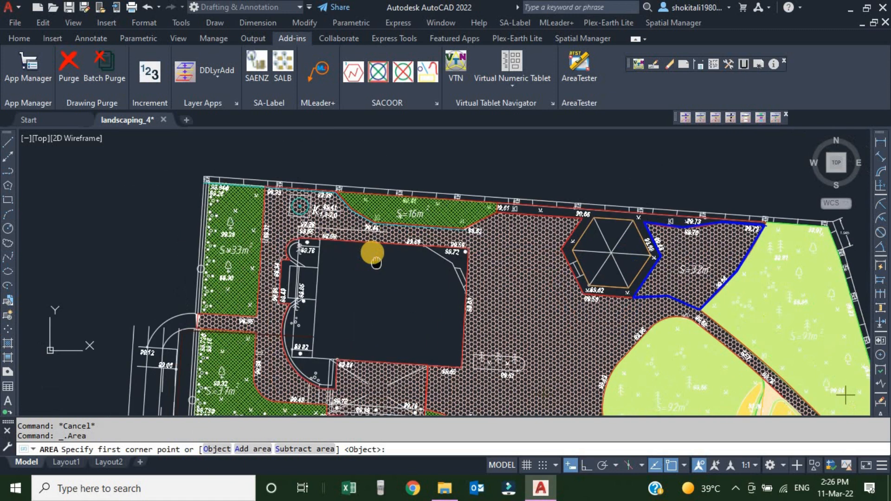
{"action": "scroll", "coordinate": [619, 184], "scroll_direction": "up", "scroll_amount": 4}
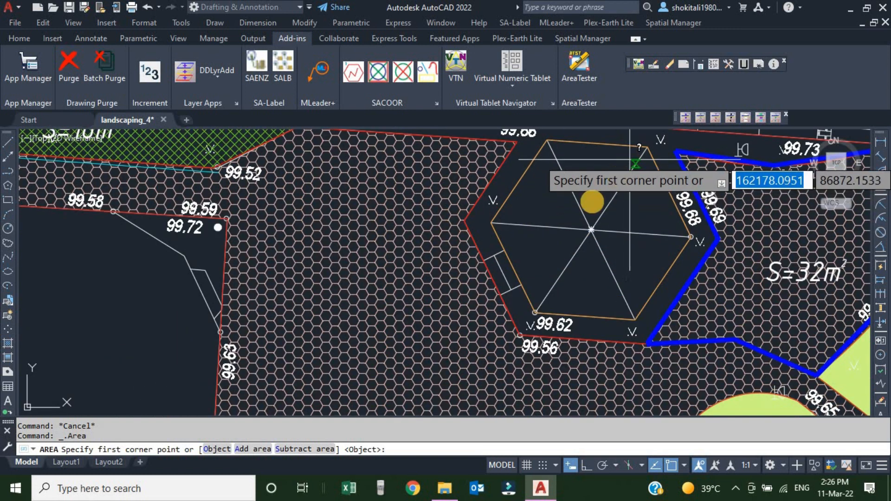
{"action": "left_click", "coordinate": [554, 270]}
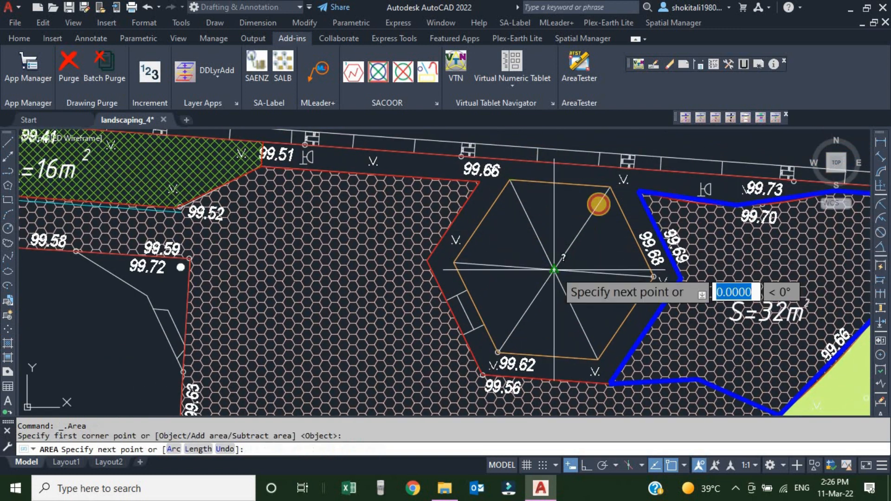
{"action": "left_click", "coordinate": [609, 188]}
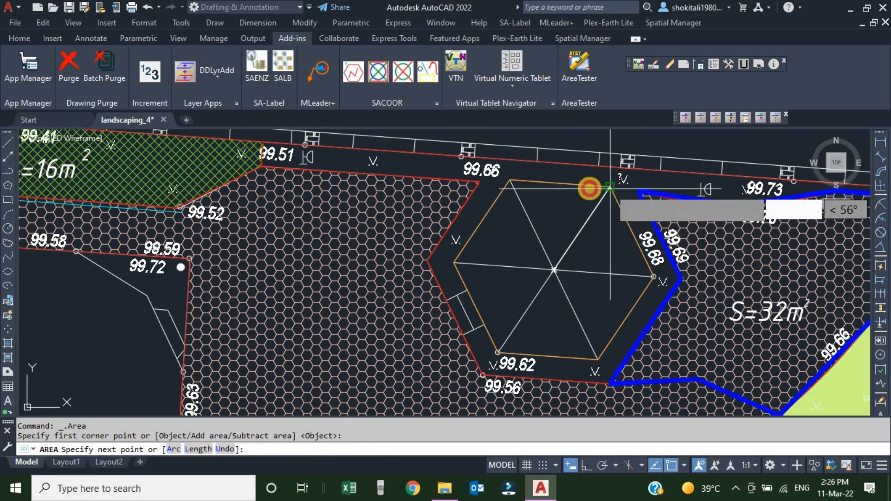
{"action": "left_click", "coordinate": [511, 181]}
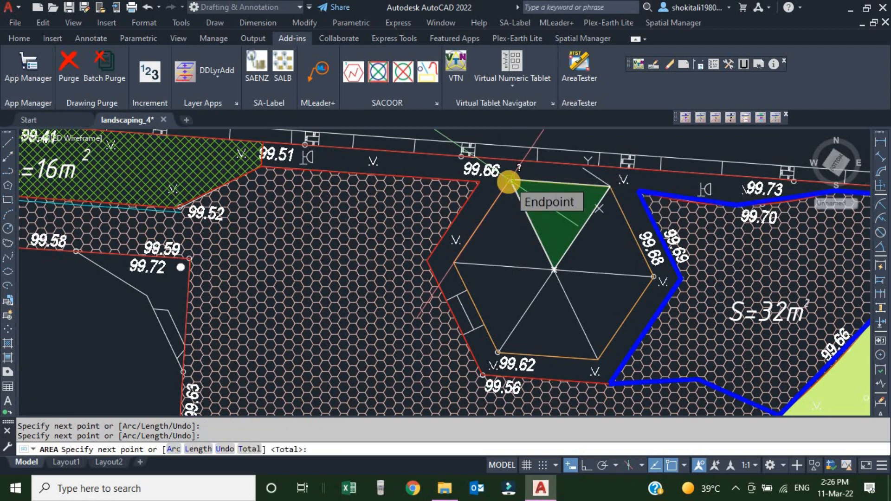
{"action": "scroll", "coordinate": [511, 182], "scroll_direction": "up", "scroll_amount": 4}
{"action": "scroll", "coordinate": [507, 223], "scroll_direction": "down", "scroll_amount": 2}
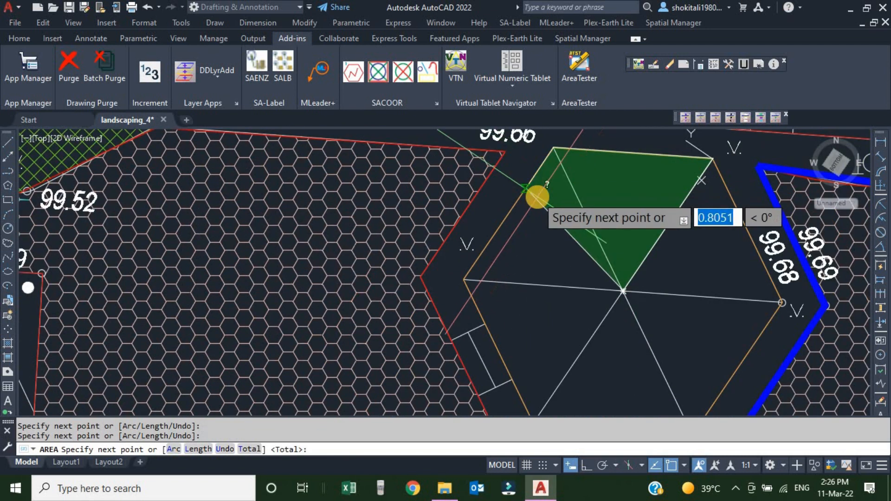
{"action": "key", "text": "Return"}
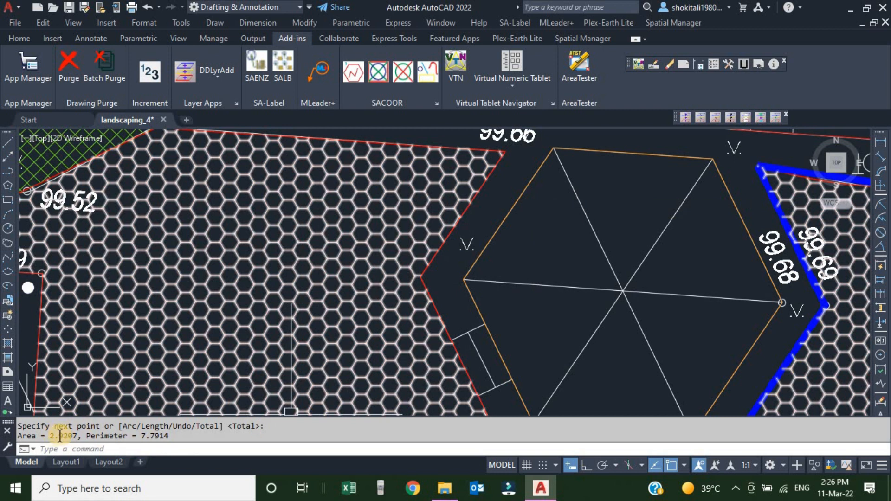
- Measure the area of the large circle with the Object option of the Tools Tablet's AREA command
{"action": "scroll", "coordinate": [515, 257], "scroll_direction": "down", "scroll_amount": 7}
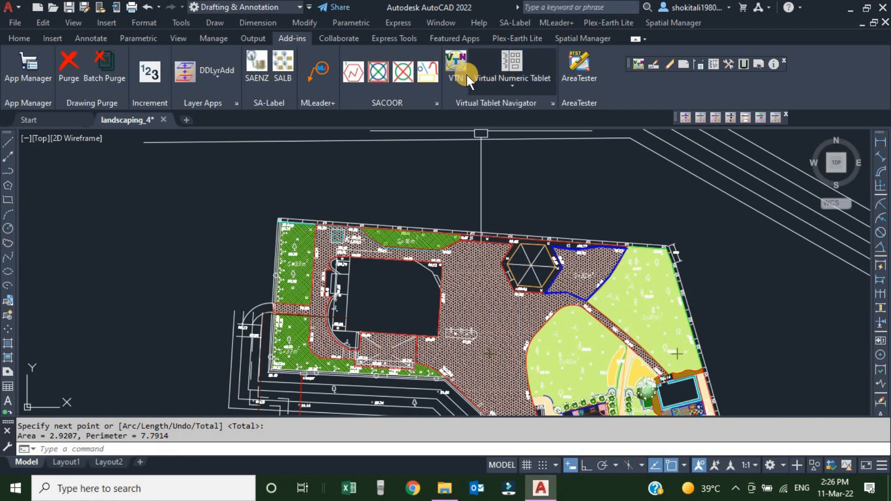
{"action": "left_click", "coordinate": [461, 62]}
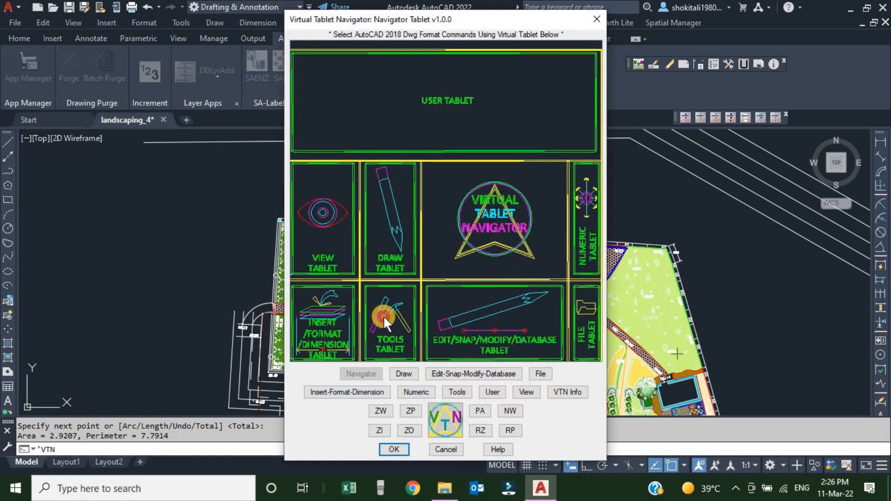
{"action": "left_click", "coordinate": [384, 316]}
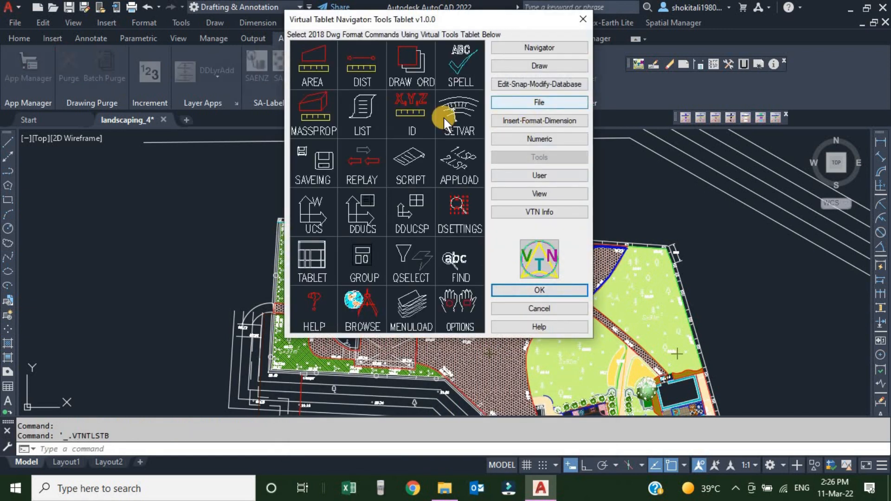
{"action": "left_click", "coordinate": [314, 54]}
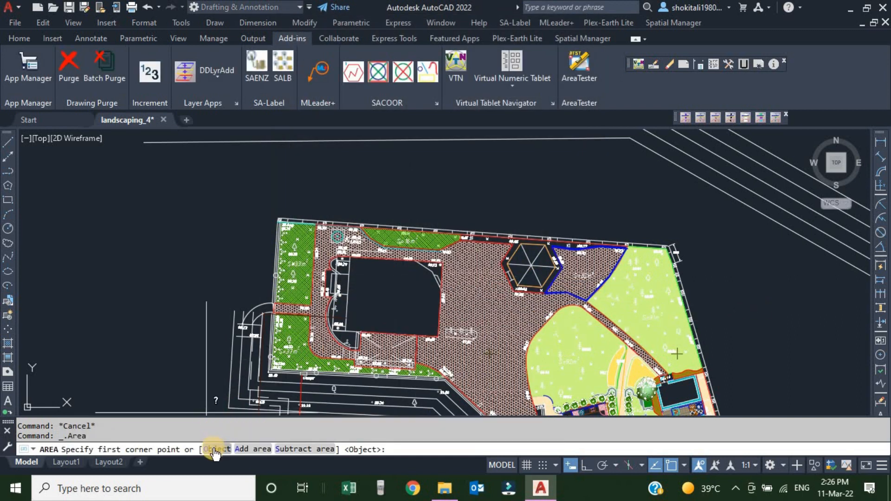
{"action": "left_click", "coordinate": [213, 450]}
{"action": "scroll", "coordinate": [409, 325], "scroll_direction": "down", "scroll_amount": 4}
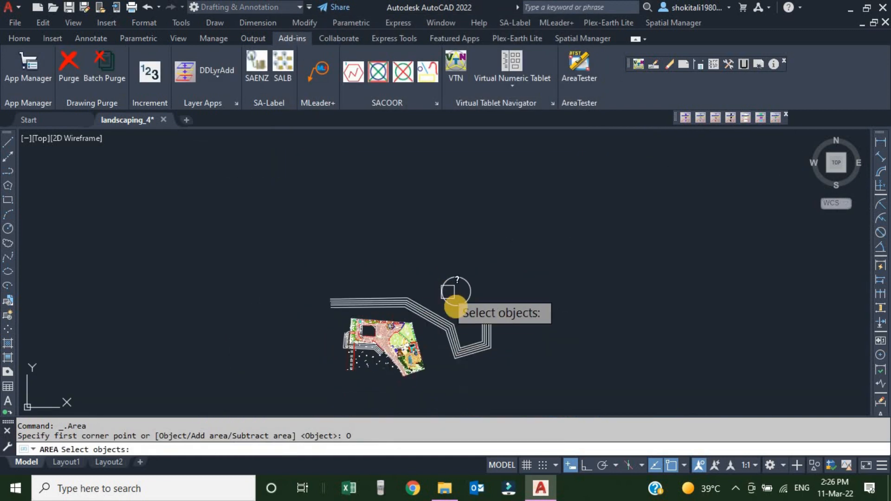
{"action": "scroll", "coordinate": [457, 305], "scroll_direction": "up", "scroll_amount": 6}
{"action": "left_click", "coordinate": [431, 292]}
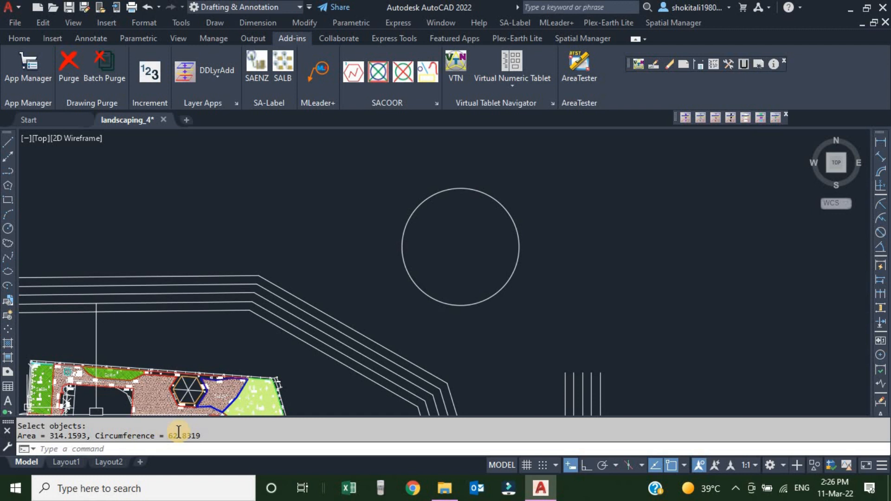
- Run XREF from the Insert-Format-Dimension Tablet to view the drawing's file references, and close the External References palette
{"action": "left_click", "coordinate": [456, 69]}
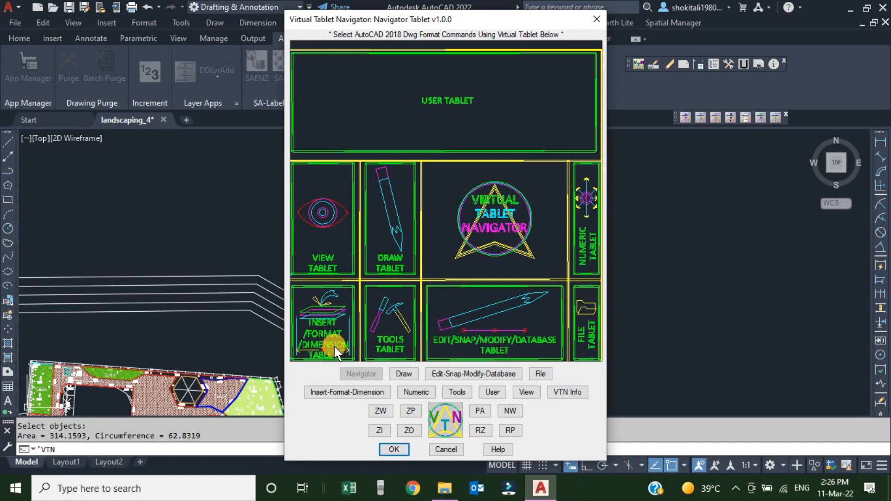
{"action": "left_click", "coordinate": [324, 316]}
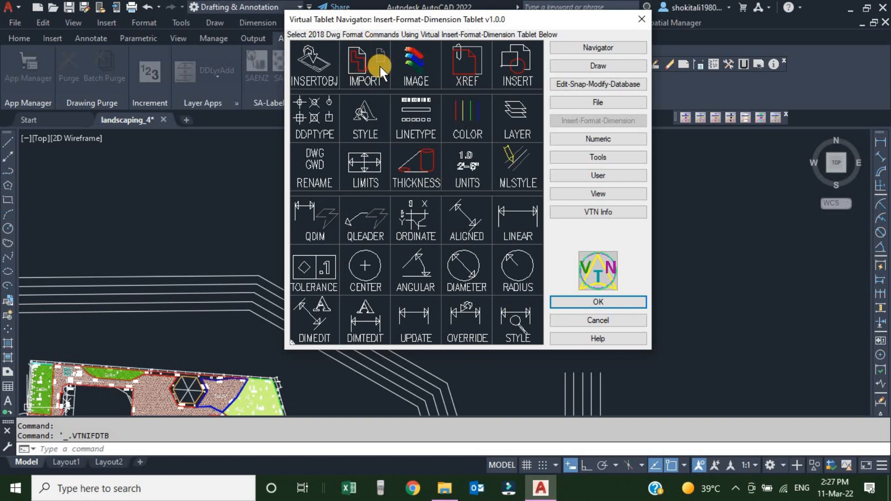
{"action": "left_click", "coordinate": [463, 54]}
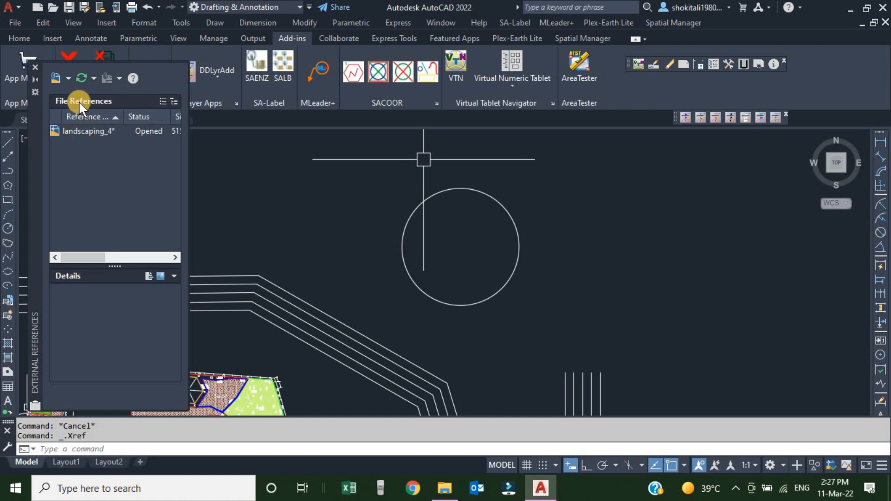
{"action": "left_click", "coordinate": [33, 67]}
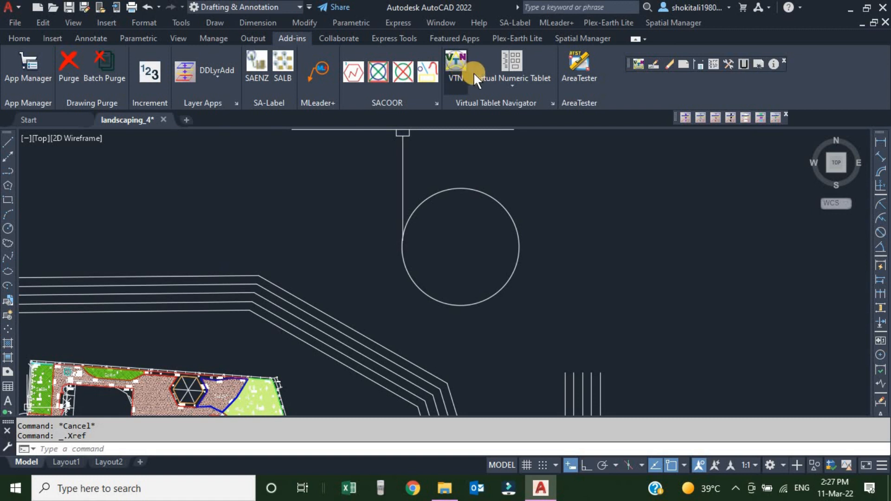
{"action": "left_click", "coordinate": [453, 71]}
{"action": "left_click", "coordinate": [323, 317]}
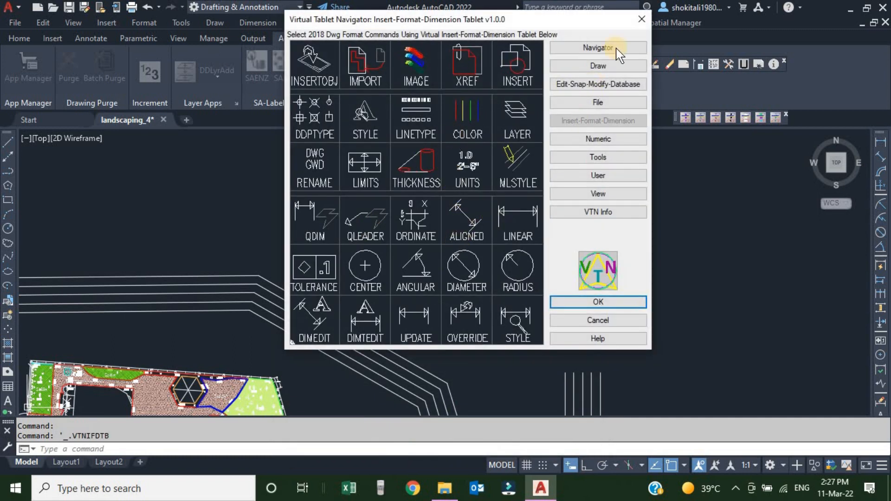
{"action": "left_click", "coordinate": [642, 18]}
- Turn off running object snap and start the ALIGNED dimension command from the Insert-Format-Dimension Tablet
{"action": "left_click", "coordinate": [671, 466]}
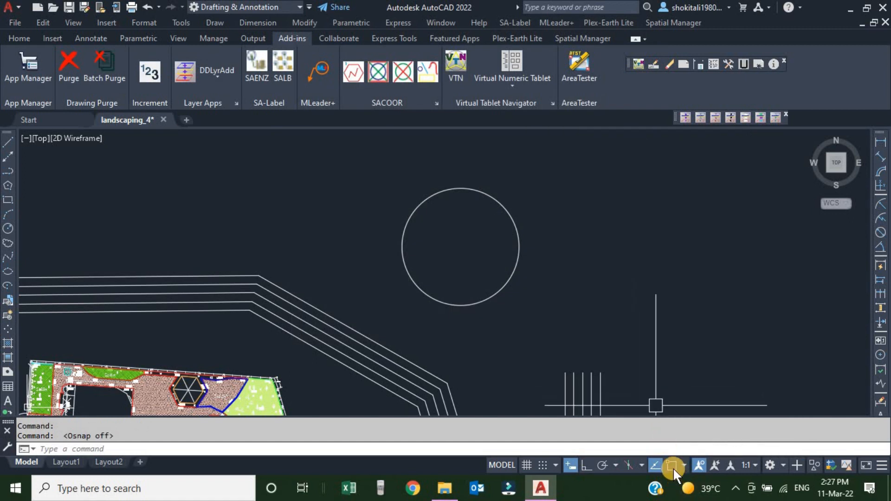
{"action": "left_click", "coordinate": [461, 55]}
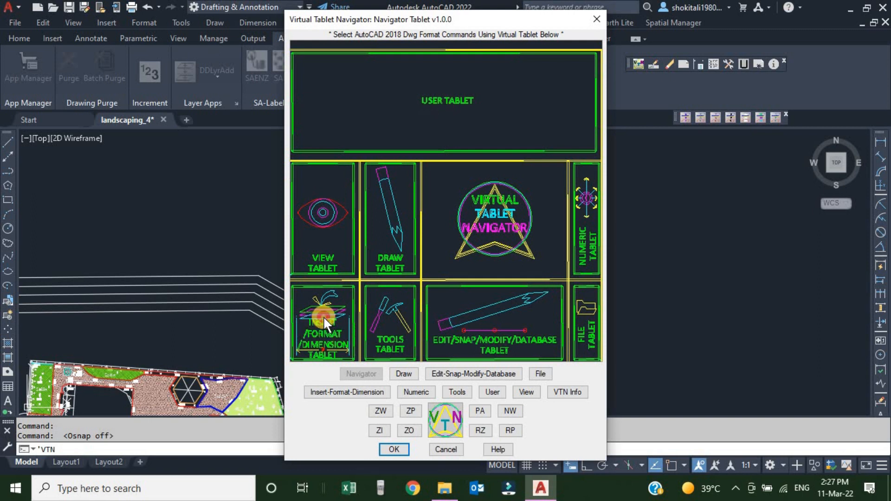
{"action": "left_click", "coordinate": [324, 317]}
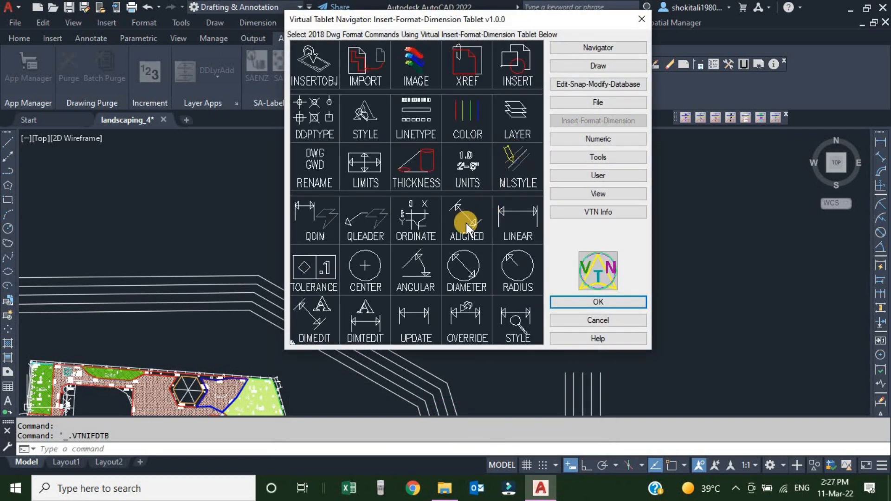
{"action": "left_click", "coordinate": [461, 215]}
{"action": "scroll", "coordinate": [392, 219], "scroll_direction": "up", "scroll_amount": 3}
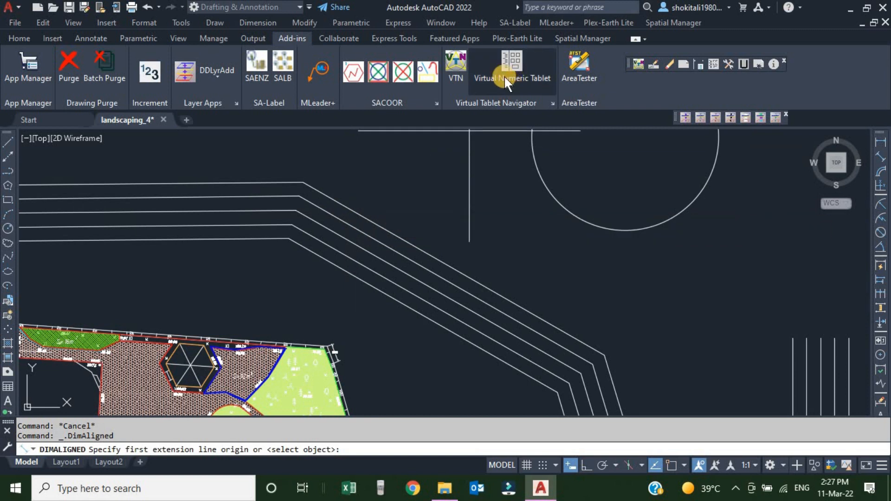
- Set the first extension line origin at the outermost polyline's bend using the Edit-Snap-Modify-Database Tablet's ENDPOINT snap
{"action": "left_click", "coordinate": [452, 58]}
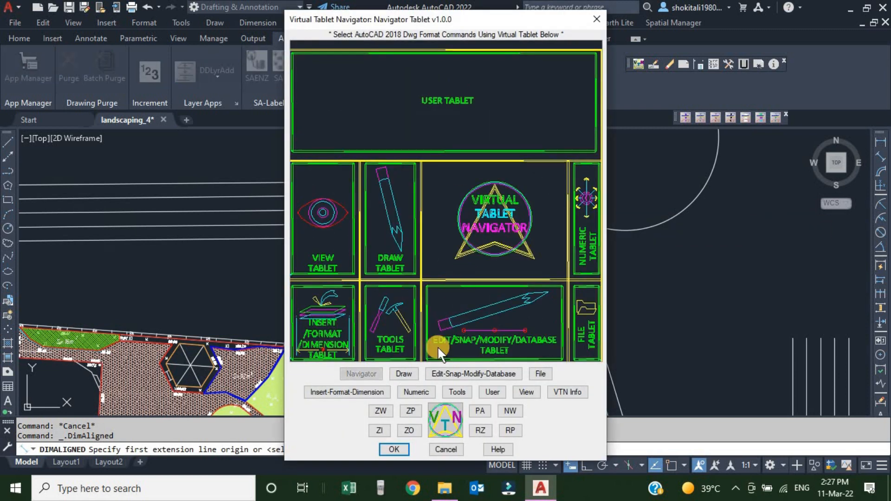
{"action": "left_click", "coordinate": [483, 324]}
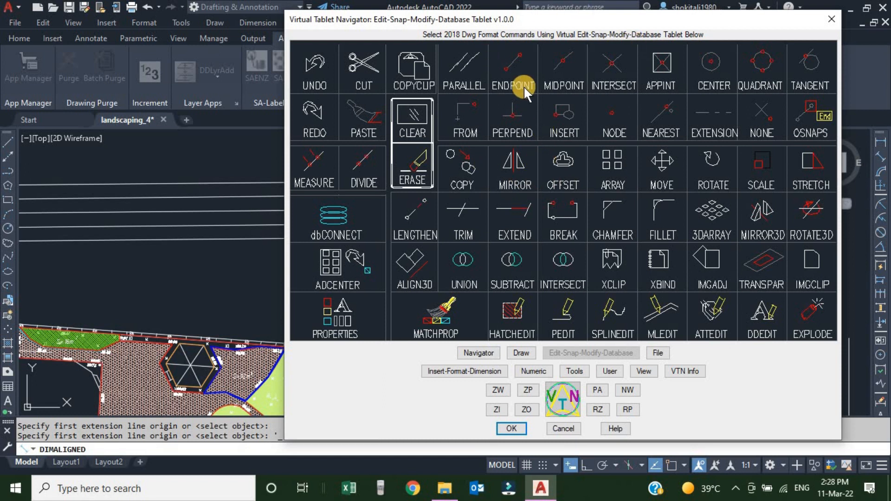
{"action": "left_click", "coordinate": [509, 67]}
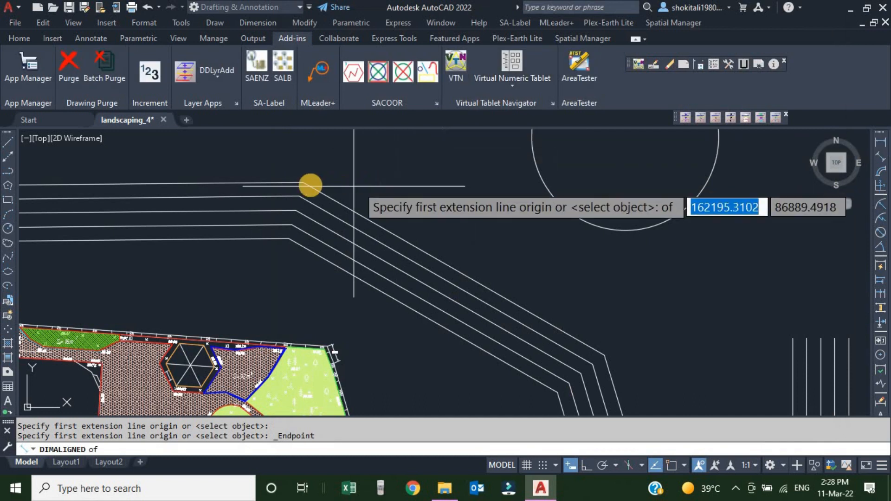
{"action": "left_click", "coordinate": [303, 183]}
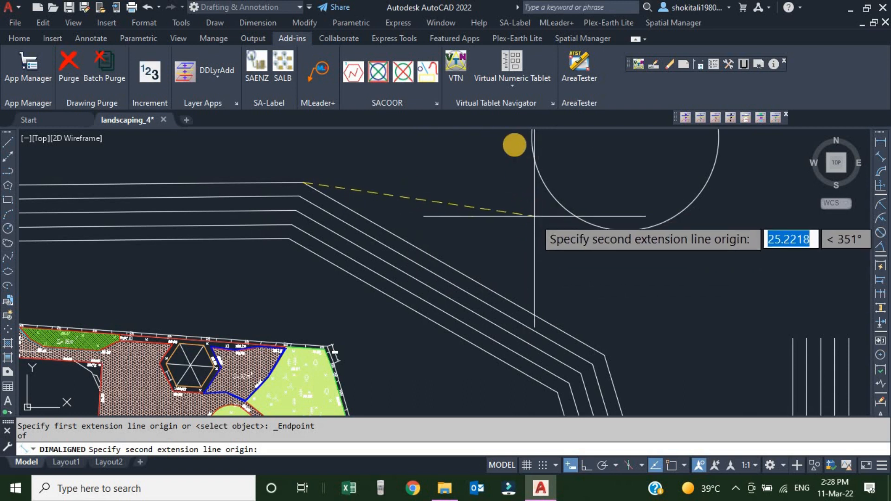
- Set the second origin at the outermost polyline's sloping segment midpoint with the tablet's MIDPOINT snap, and place the dimension line outside the polylines
{"action": "left_click", "coordinate": [453, 59]}
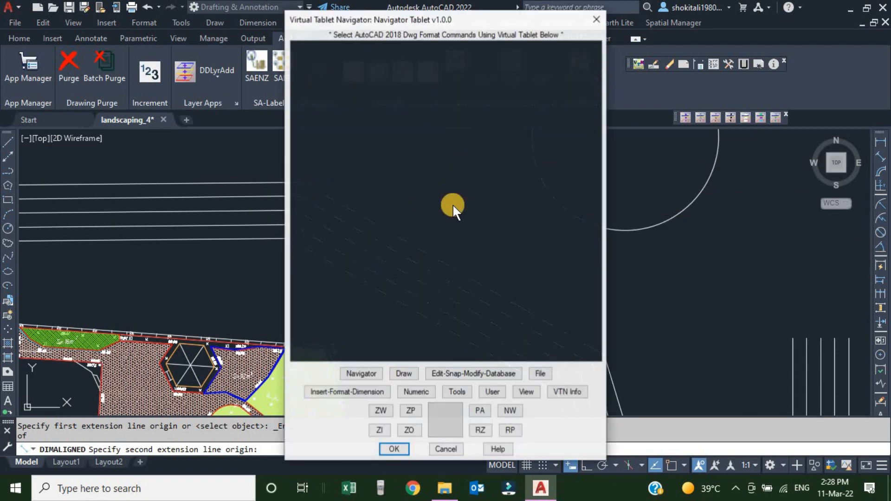
{"action": "left_click", "coordinate": [465, 314]}
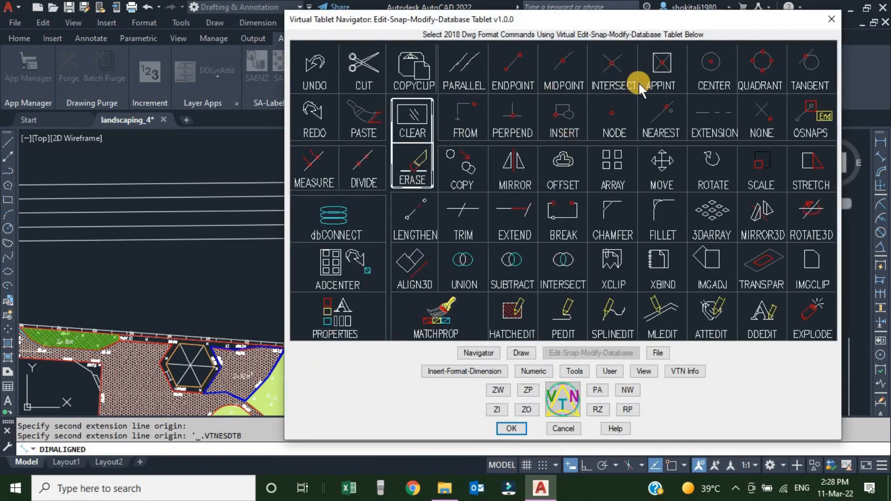
{"action": "left_click", "coordinate": [563, 57]}
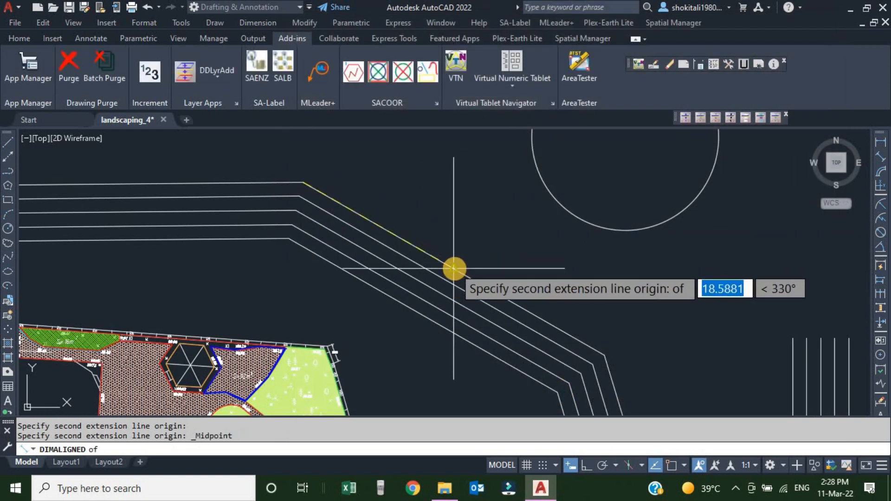
{"action": "left_click", "coordinate": [452, 263]}
{"action": "left_click", "coordinate": [448, 220]}
{"action": "scroll", "coordinate": [394, 188], "scroll_direction": "up", "scroll_amount": 10}
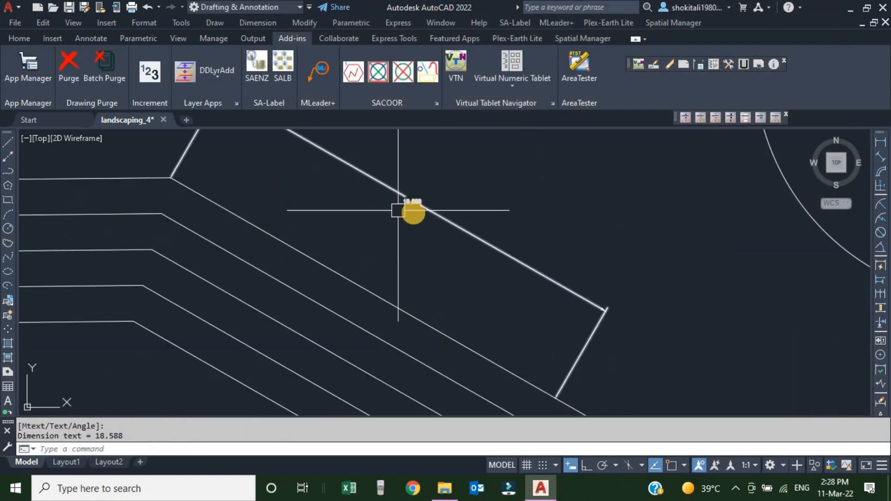
{"action": "scroll", "coordinate": [413, 210], "scroll_direction": "down", "scroll_amount": 10}
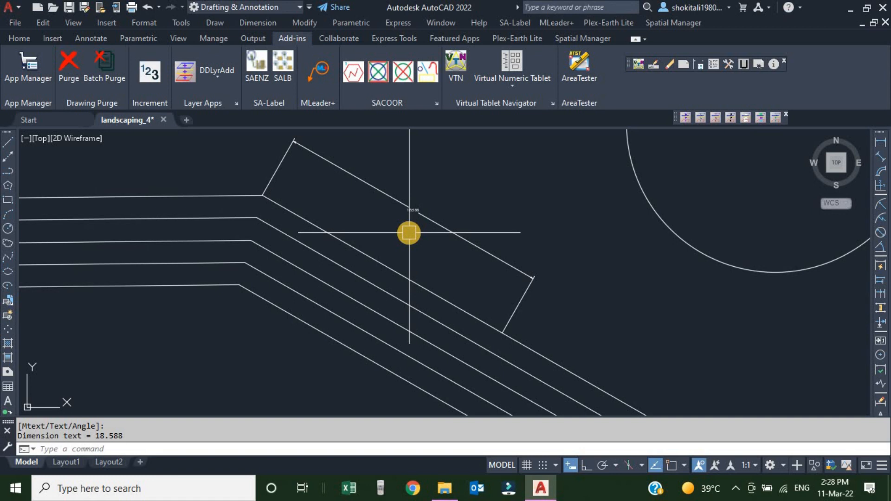
- View the Navigator Tablet once more and close it without running a command
{"action": "left_click", "coordinate": [460, 61]}
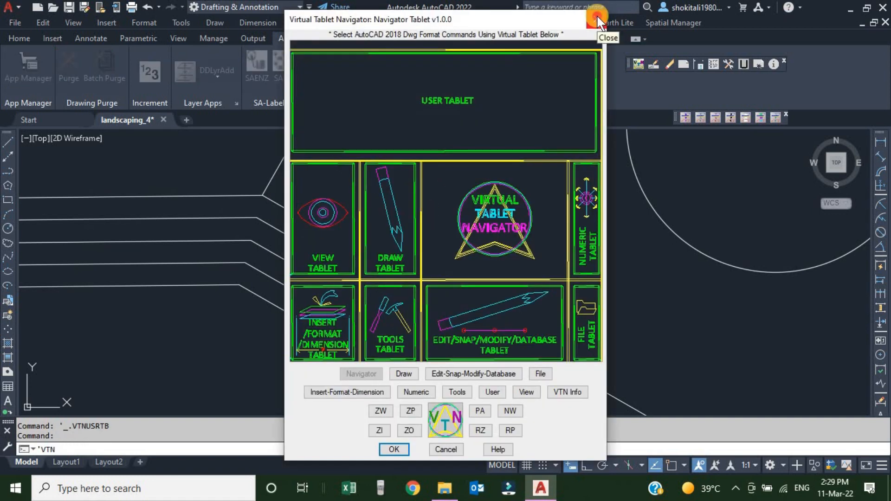
{"action": "left_click", "coordinate": [597, 15]}
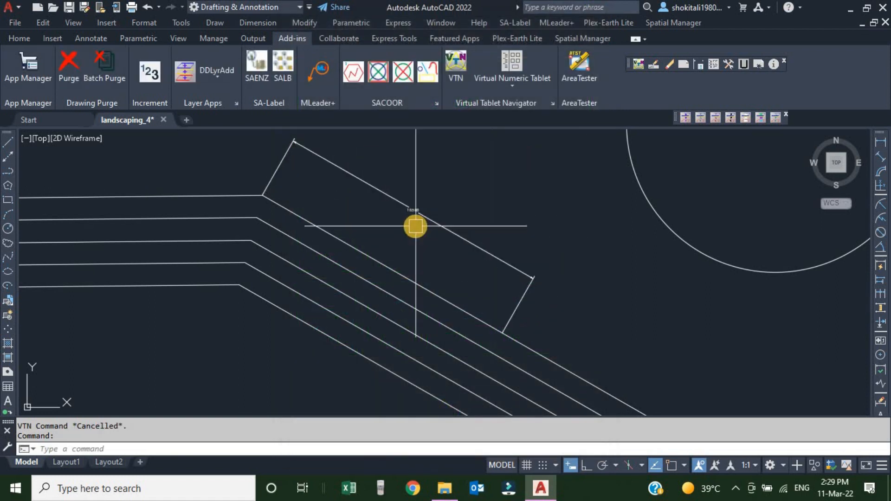